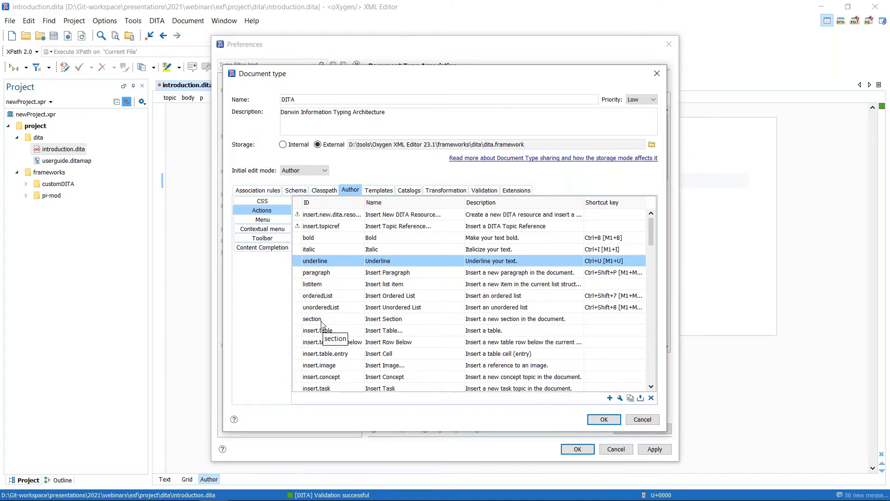
Preview an extension of the DITA document type with its inherited author actions, then discard it
left_click(312, 273)
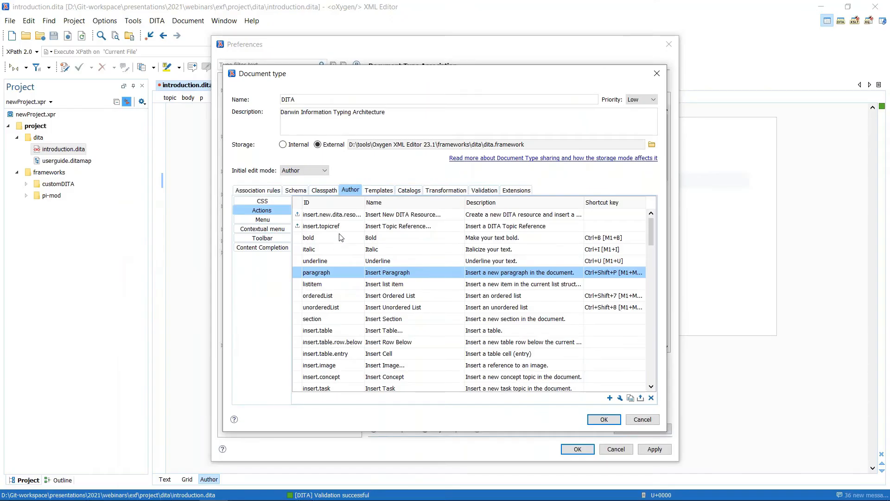
key("Escape")
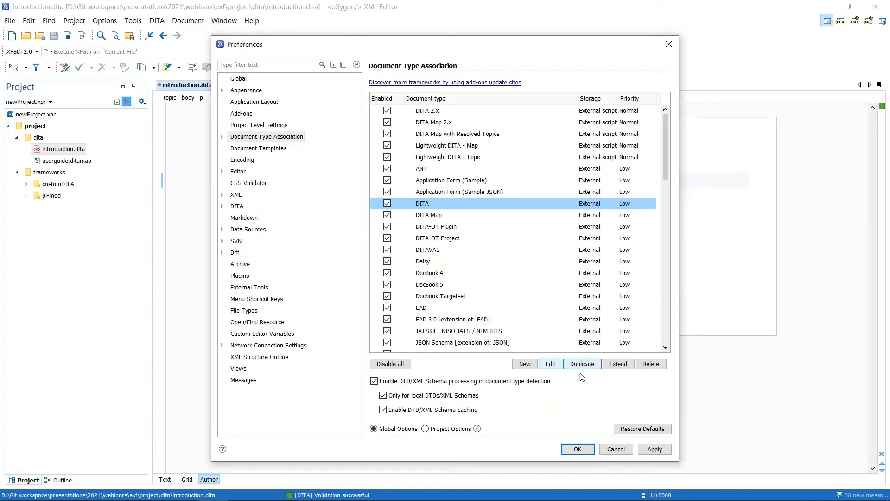
left_click(618, 364)
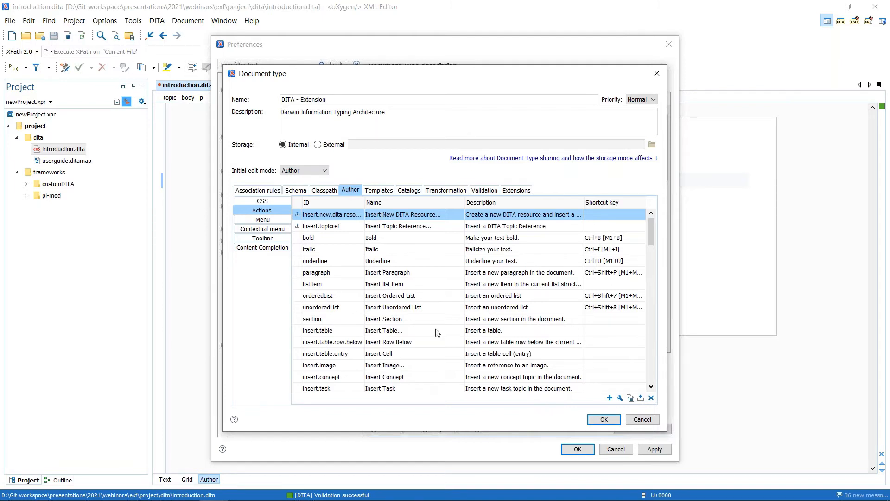
key("Escape")
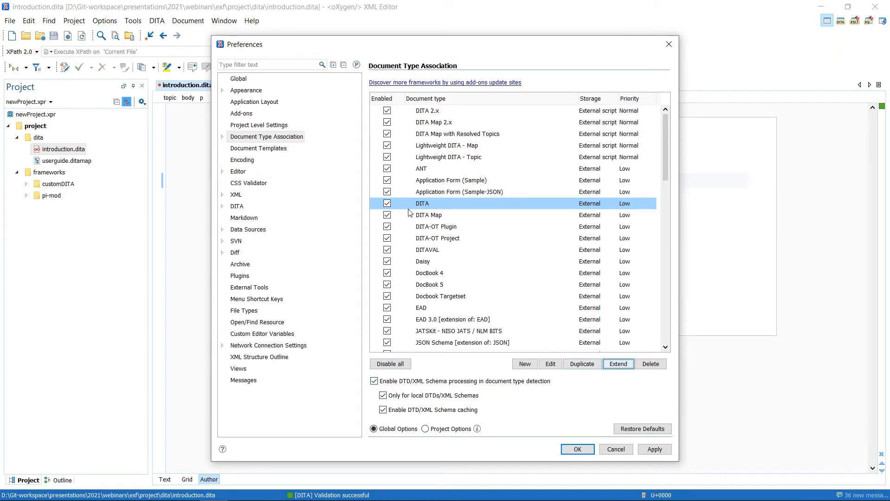
left_click(445, 158)
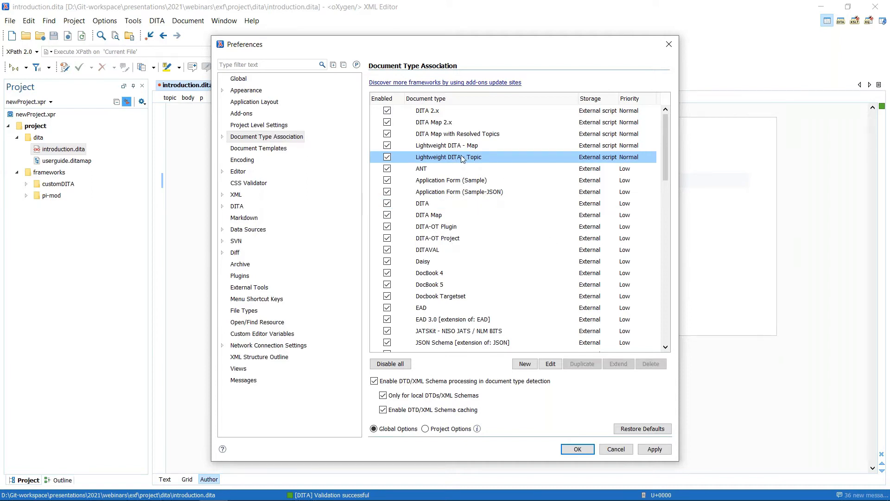
left_click(425, 206)
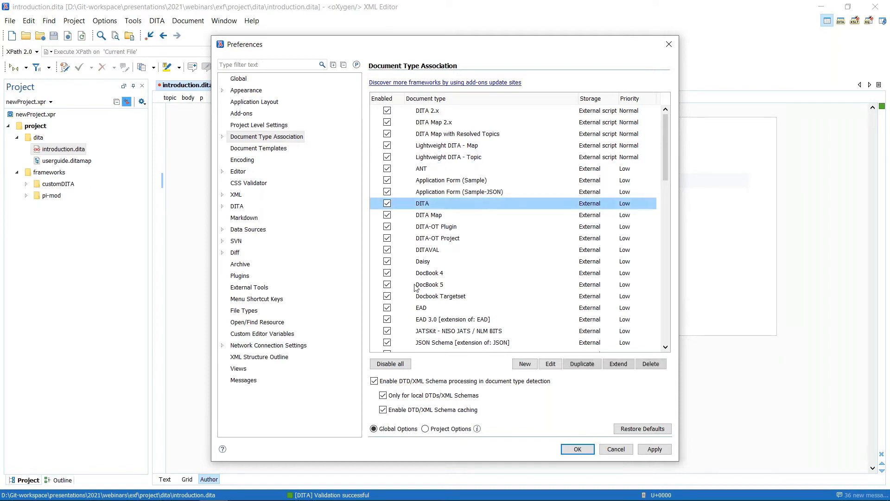
left_click(439, 161)
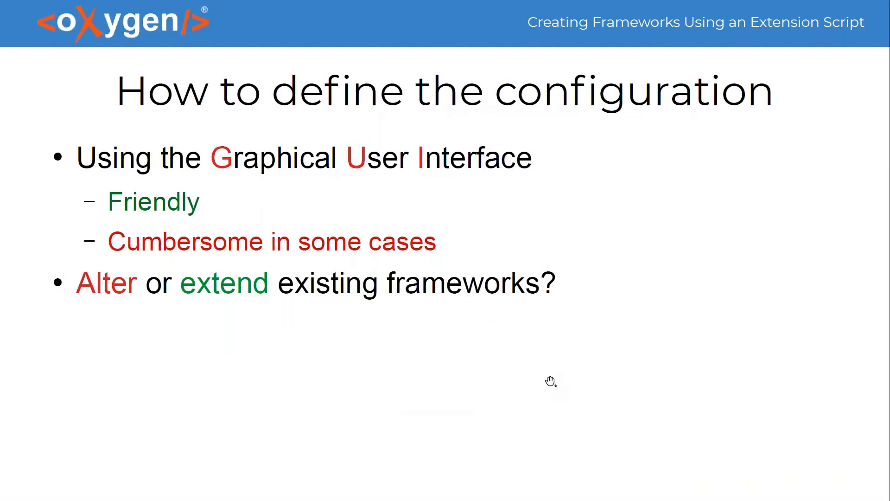
left_click(550, 381)
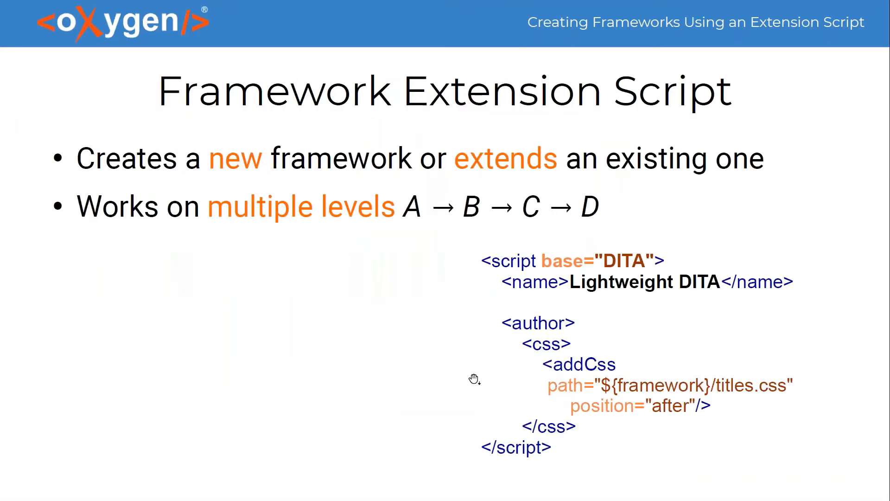
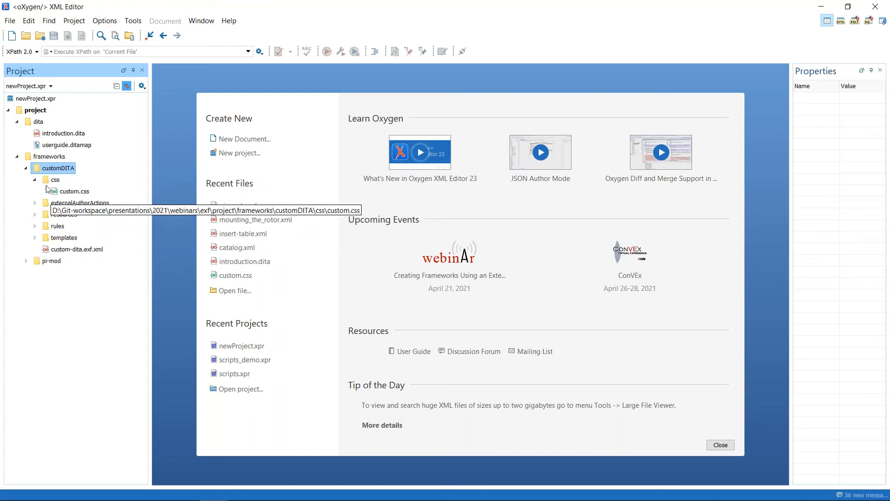
Create the file customDITA.exf in the customDITA folder from the Extend Framework Script template
left_click(34, 180)
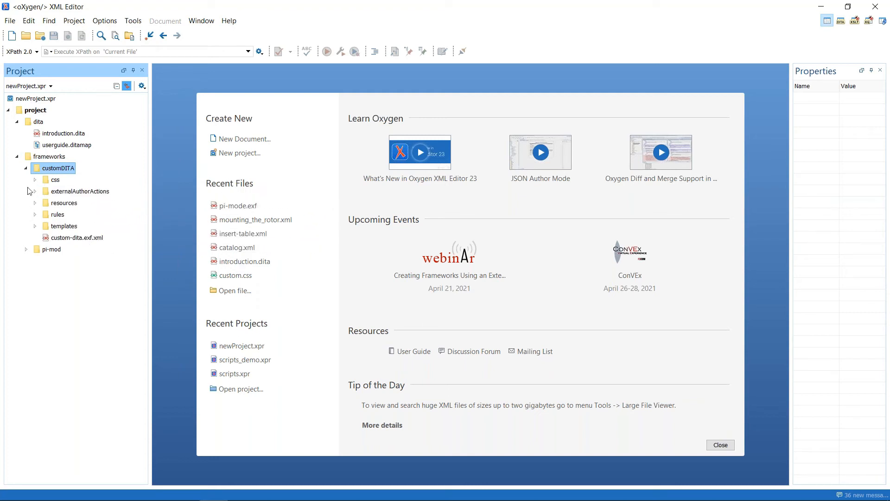
right_click(54, 169)
mouse_move(200, 174)
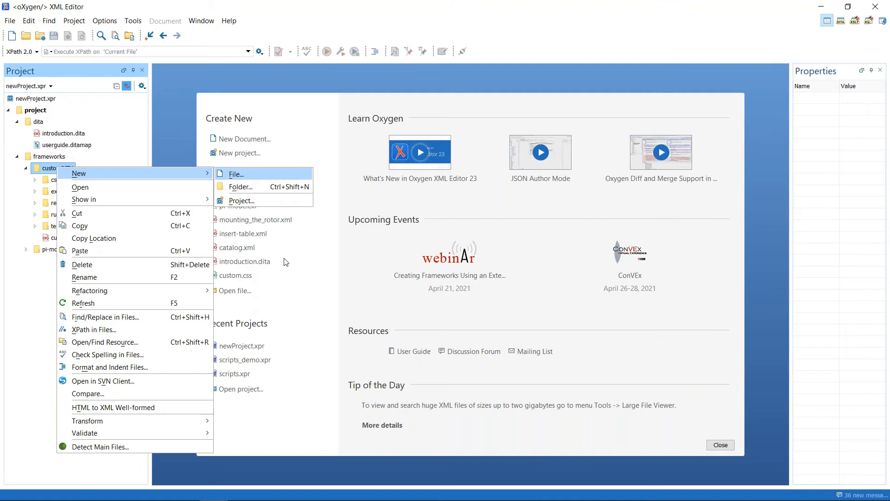
key("Return")
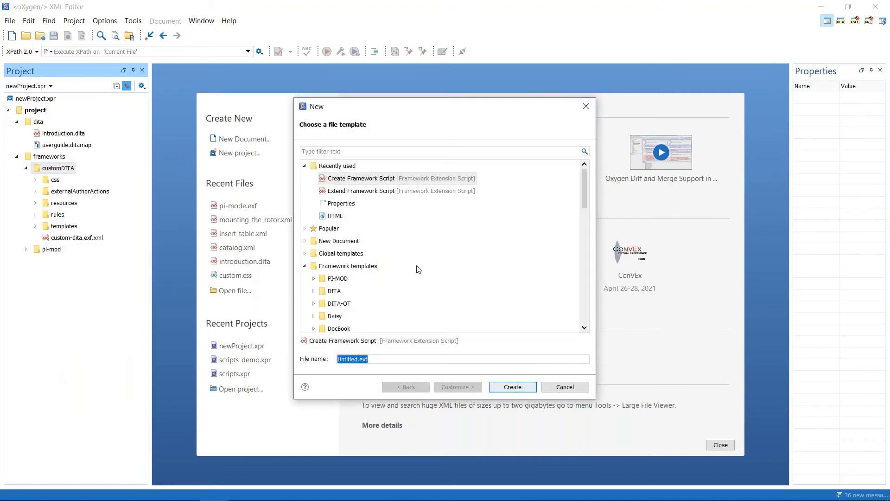
left_click(342, 151)
left_click(327, 192)
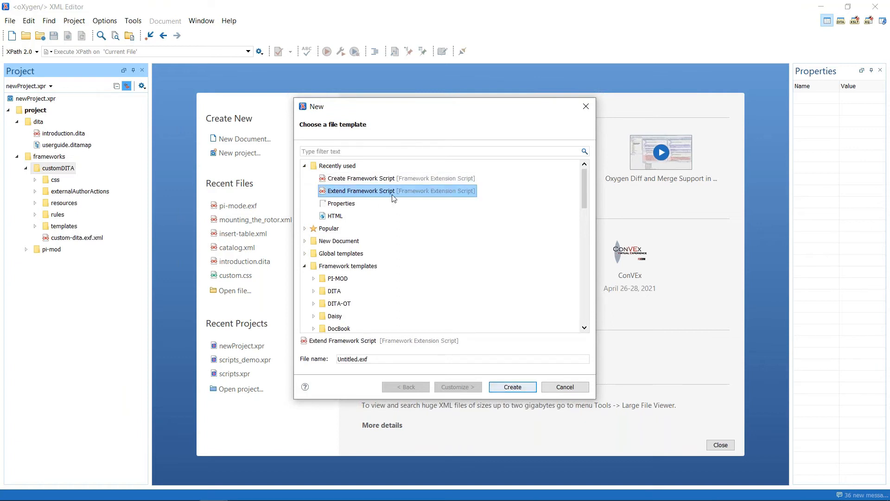
left_click_drag(359, 359, 337, 360)
type("custom")
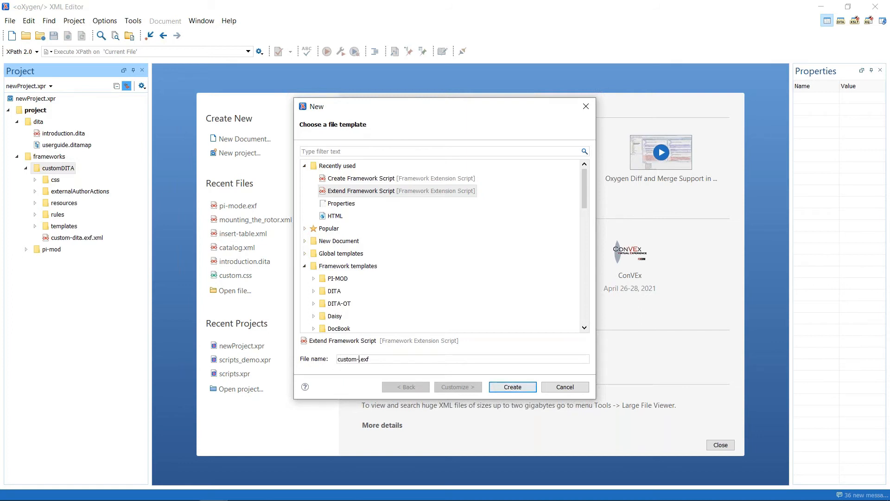
type("DITA")
left_click(512, 387)
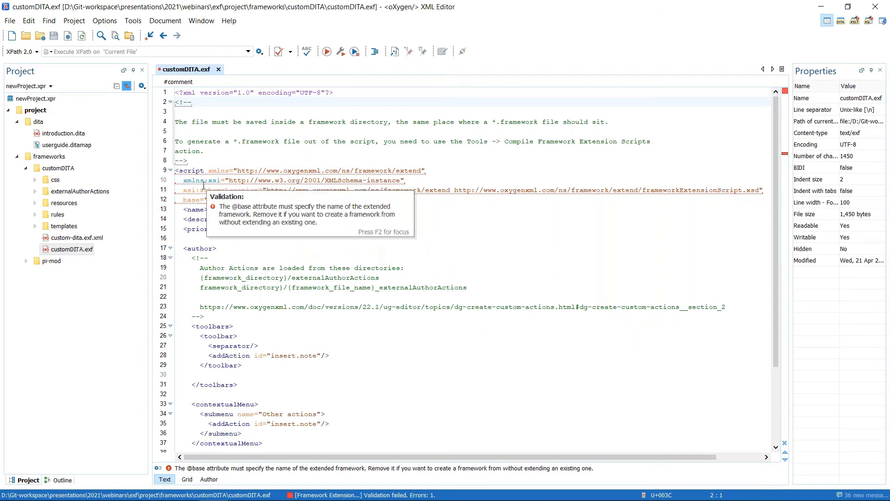
Set the script's base attribute to "DITA" and the framework name to "Custom DITA"
left_click_drag(232, 206, 381, 209)
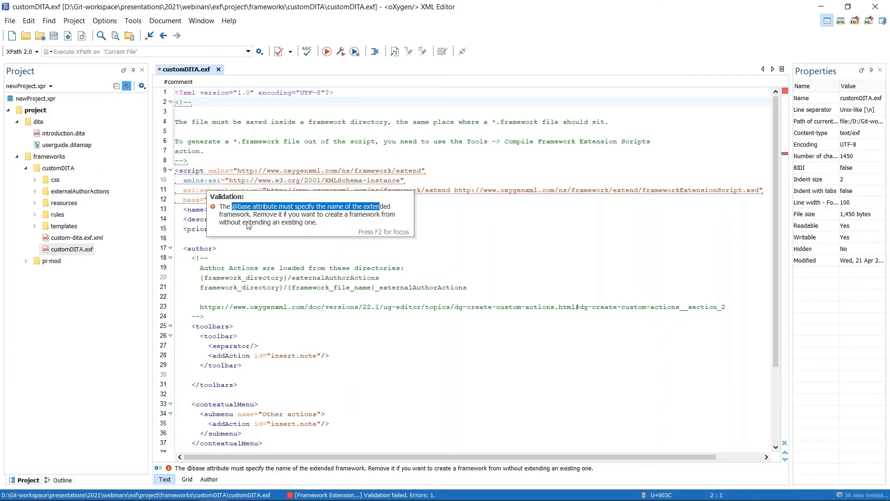
left_click(188, 199)
type("DITA")
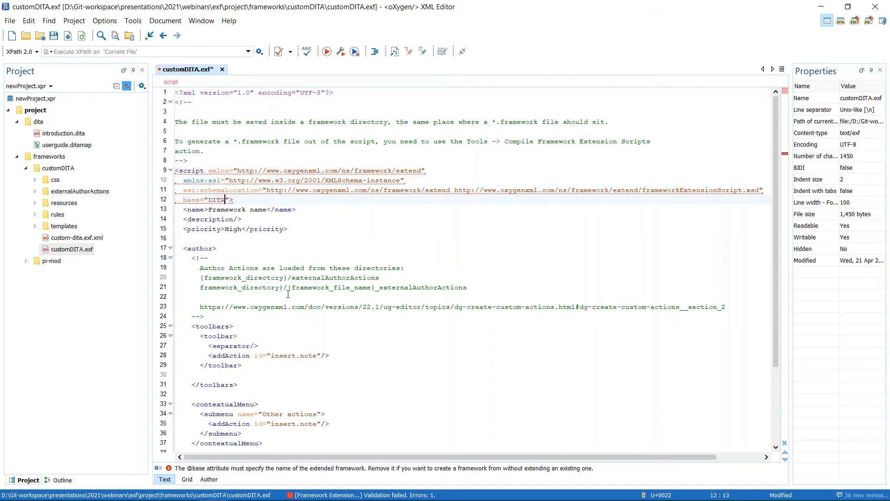
left_click(209, 211)
left_click(266, 210, "shift")
type("Custo")
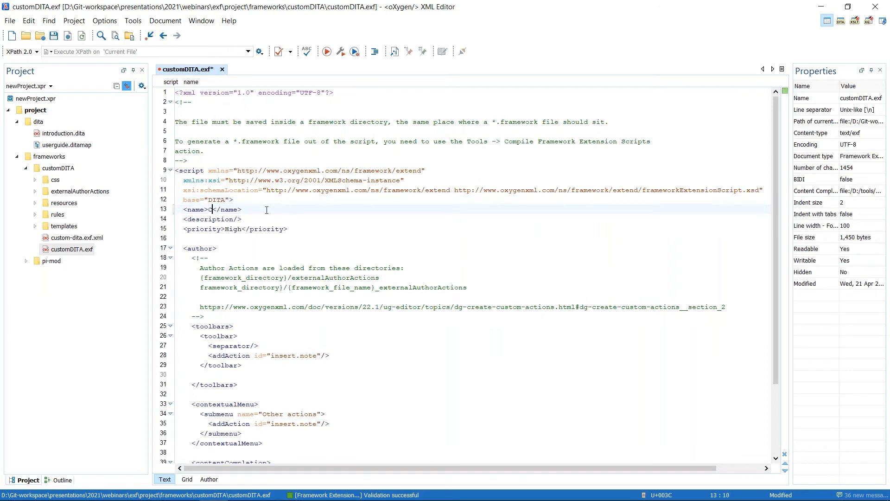
type("m DITA")
Enter the description "A changed version of the built-in DITA framework" and save the script
left_click(239, 219)
type(">")
type("  changed ")
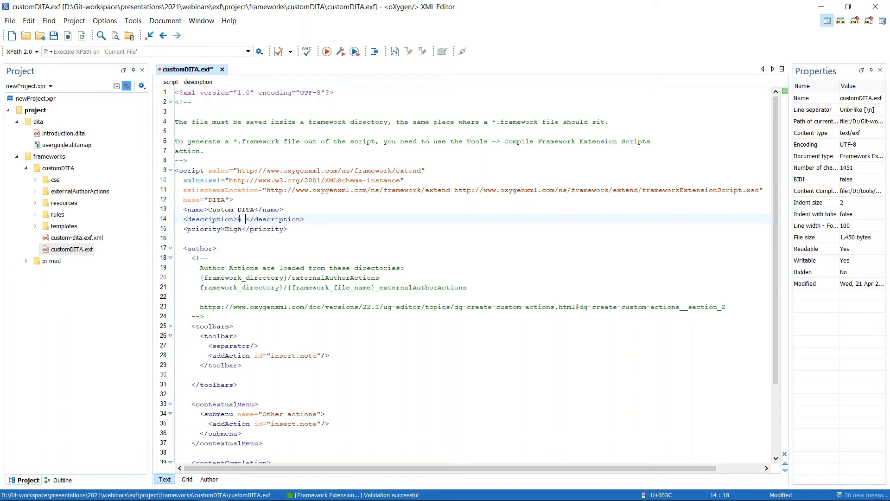
type("version of the ")
type("built-in ")
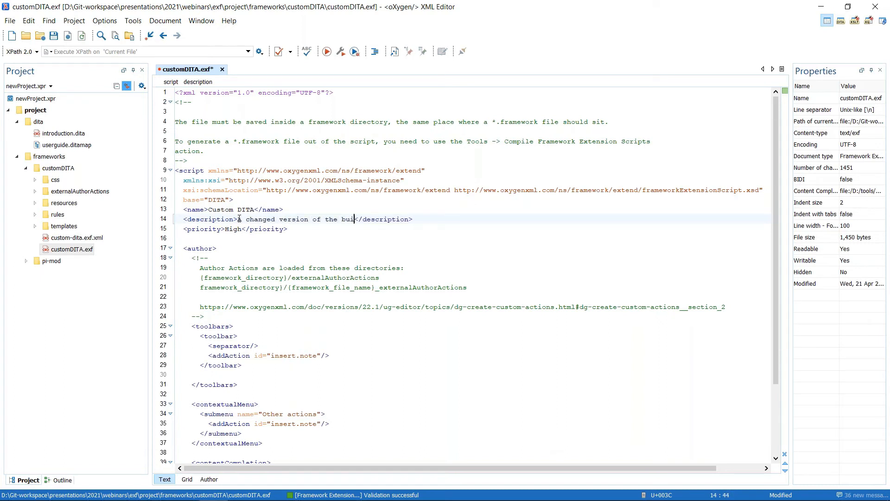
type("DITA framework")
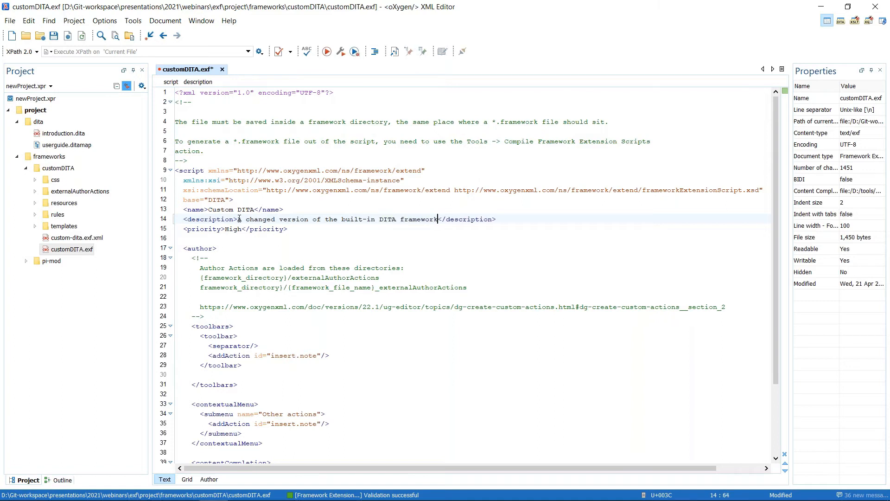
key("ctrl+s")
Check the Custom DITA entry and its priority in the Document Type Association preferences
double_click(232, 229)
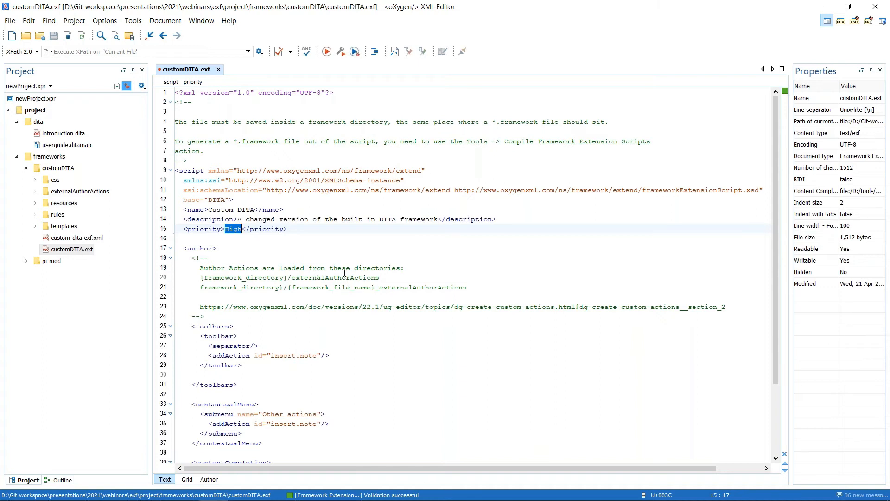
left_click(105, 20)
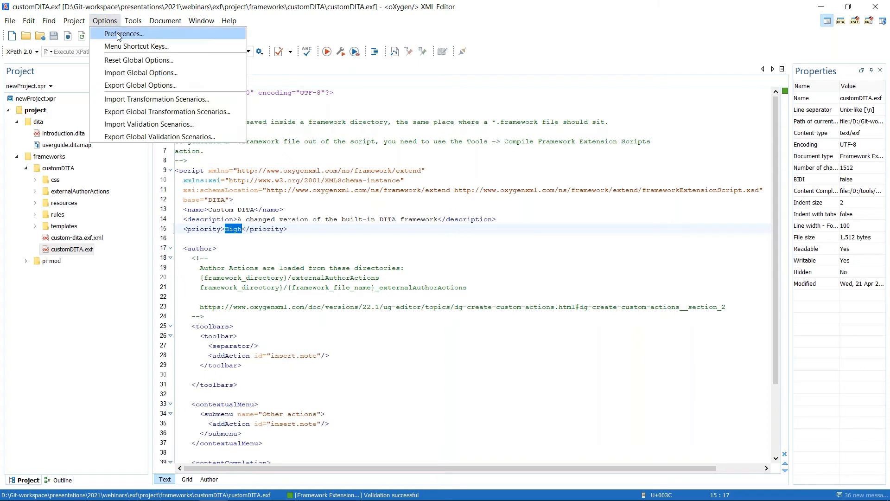
left_click(118, 34)
left_click(270, 138)
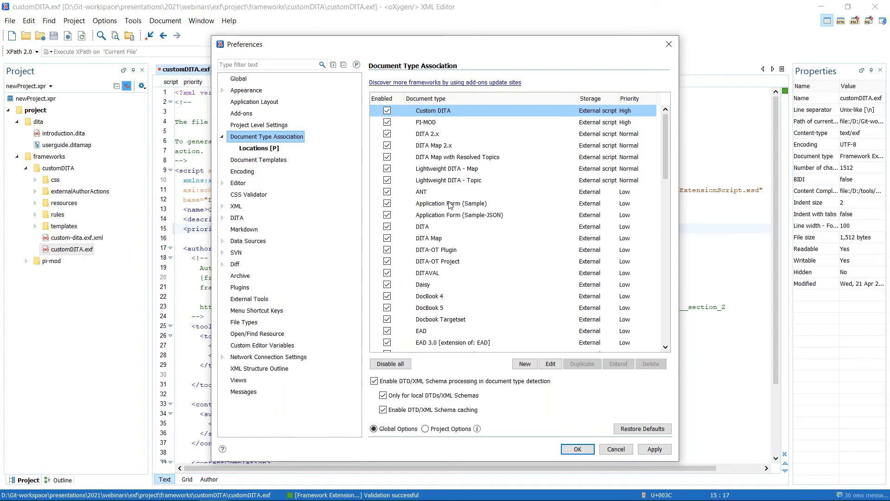
key("Escape")
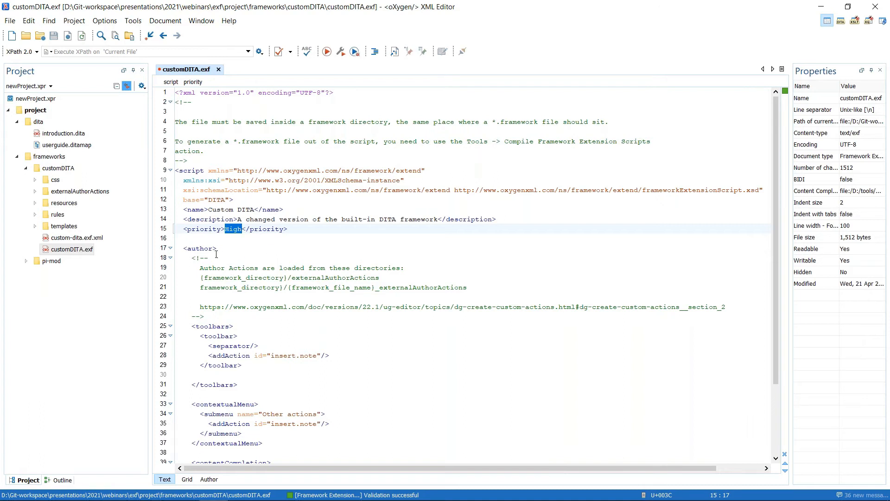
Insert a css element as the first child of the author element in the script
left_click(245, 248)
key("Return")
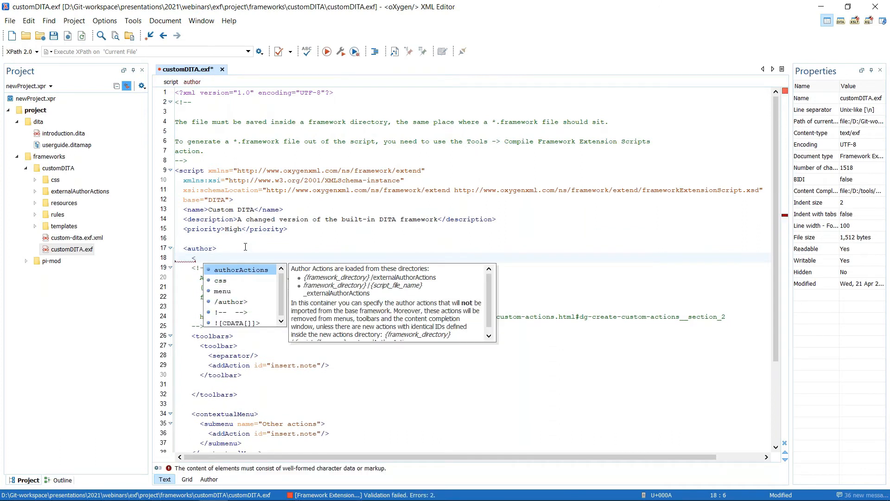
type("<")
key("Down")
key("Return")
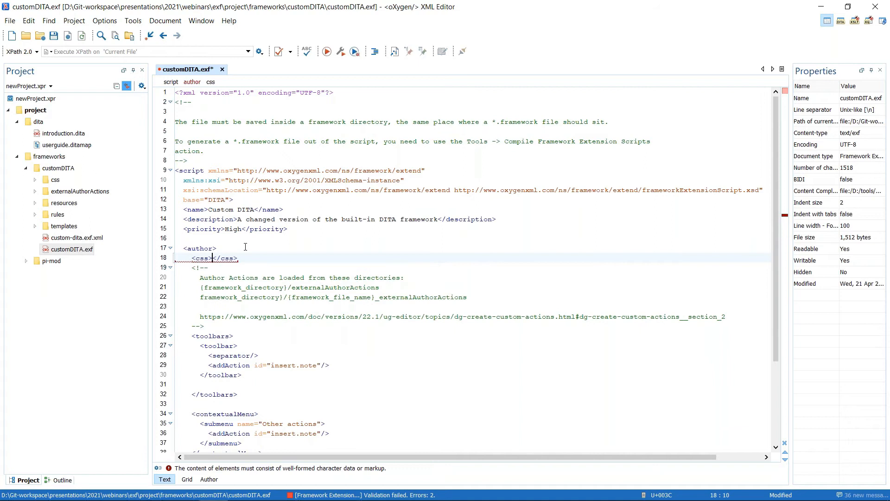
Add an addCss element with the path "${framework}/css/custom.css" inside the css element and save the script
key("Return")
type("<")
key("Return")
type("${f")
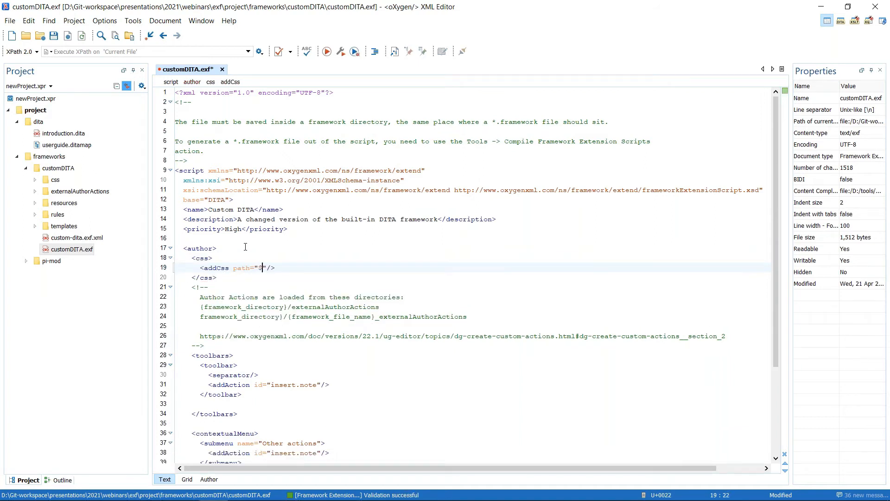
type("ramework}/css")
left_click(35, 180)
left_click(77, 193)
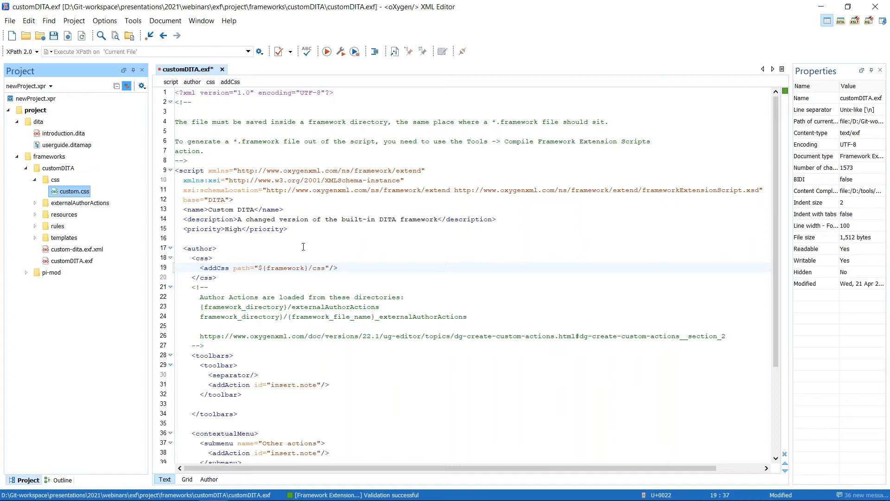
left_click(325, 268)
type("/")
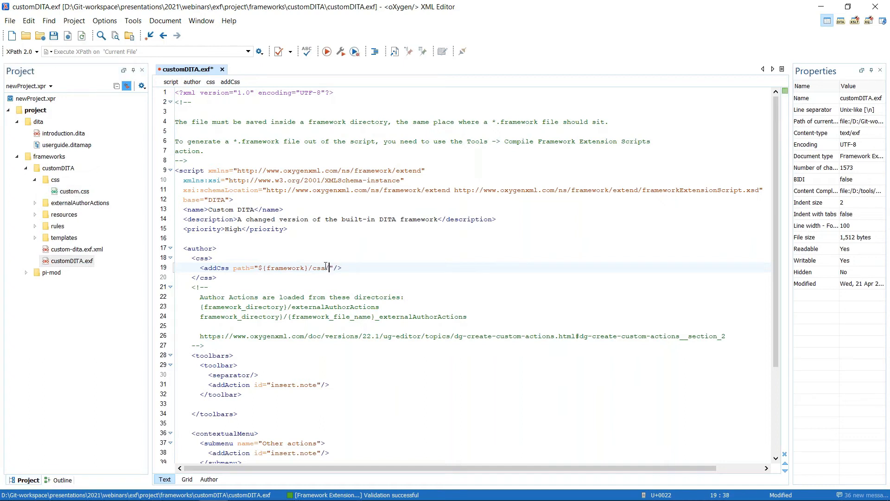
type("custom.css")
key("ctrl+s")
Open custom.css from the css folder and examine its title rule and color property
left_click(76, 191)
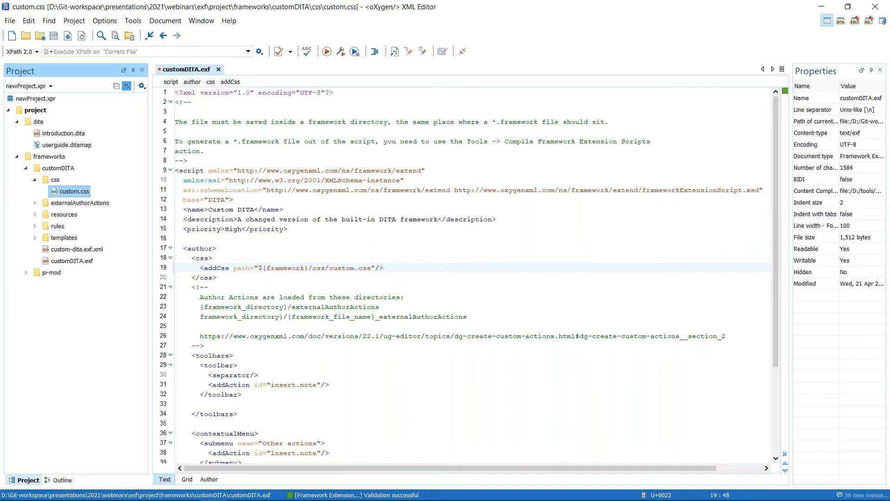
key("shift+Up")
key("shift+Up")
key("shift+Home")
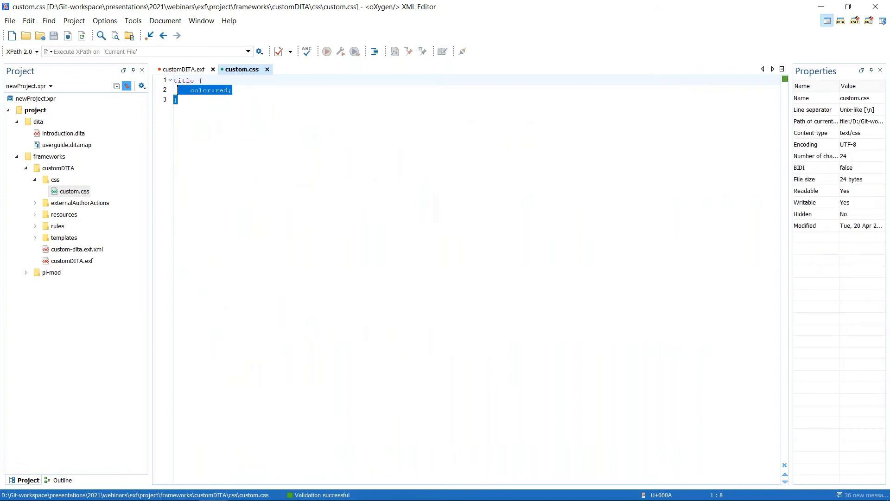
left_click(247, 142)
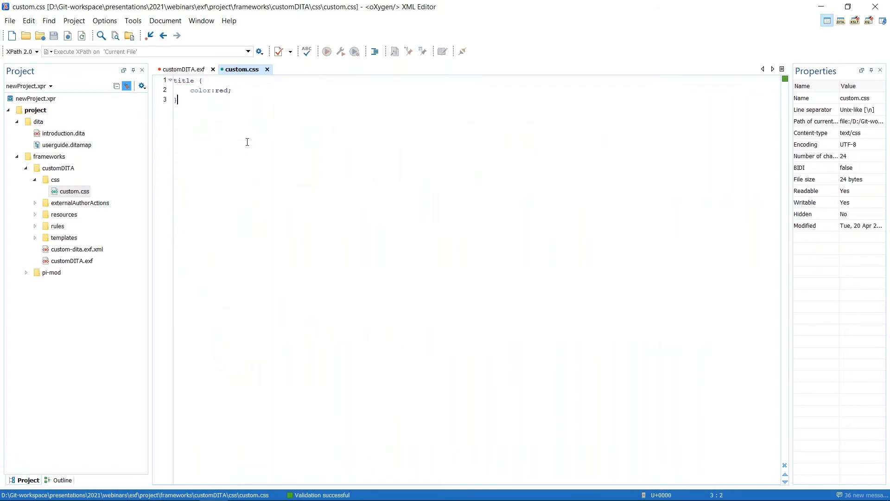
double_click(184, 81)
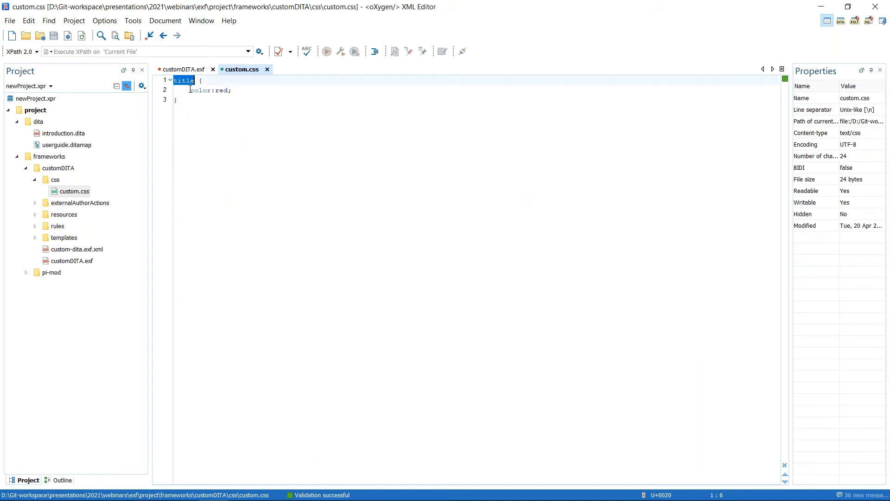
left_click_drag(190, 90, 254, 90)
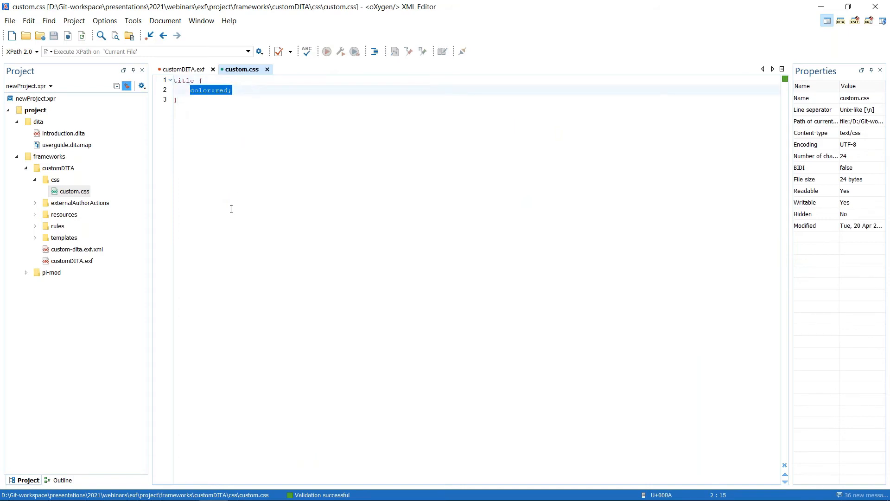
Close custom.css, open introduction.dita from the dita folder, and check how the custom stylesheet renders the topic title
left_click(268, 70)
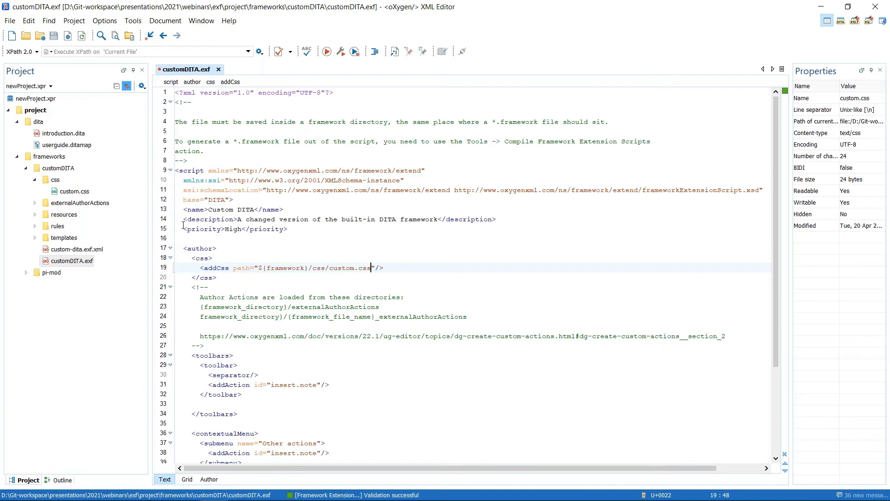
left_click(59, 134)
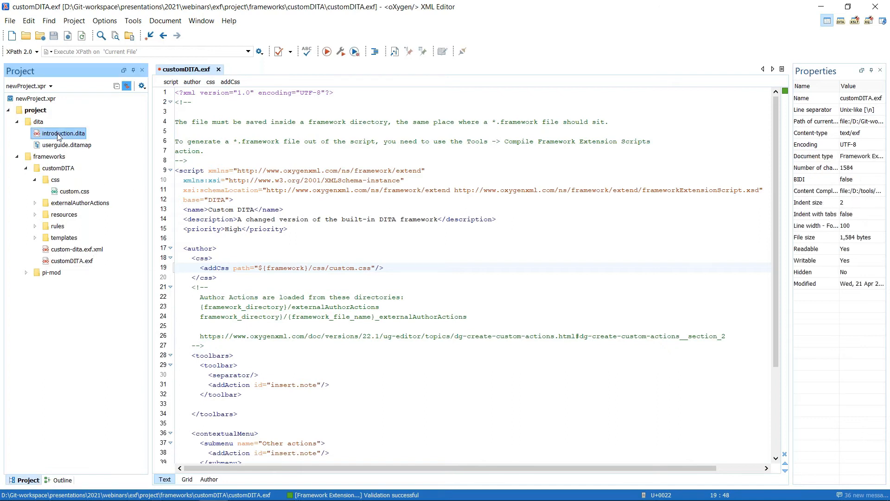
double_click(59, 134)
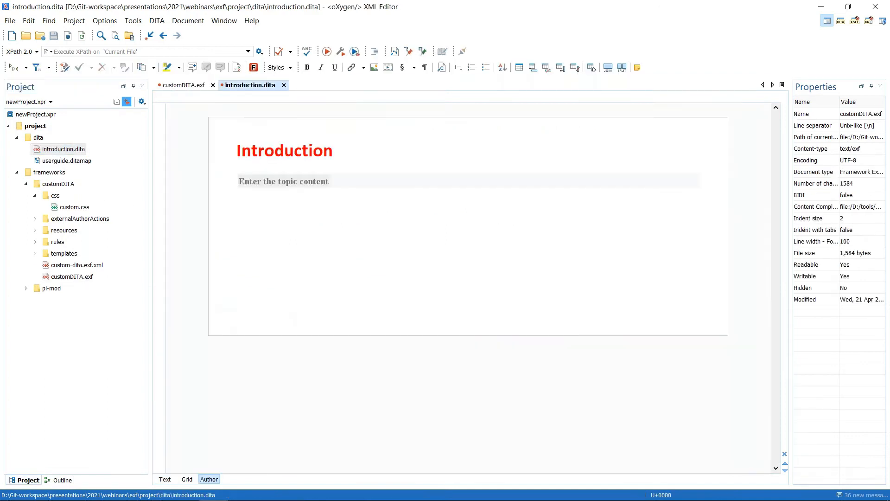
left_click(284, 150)
double_click(271, 153)
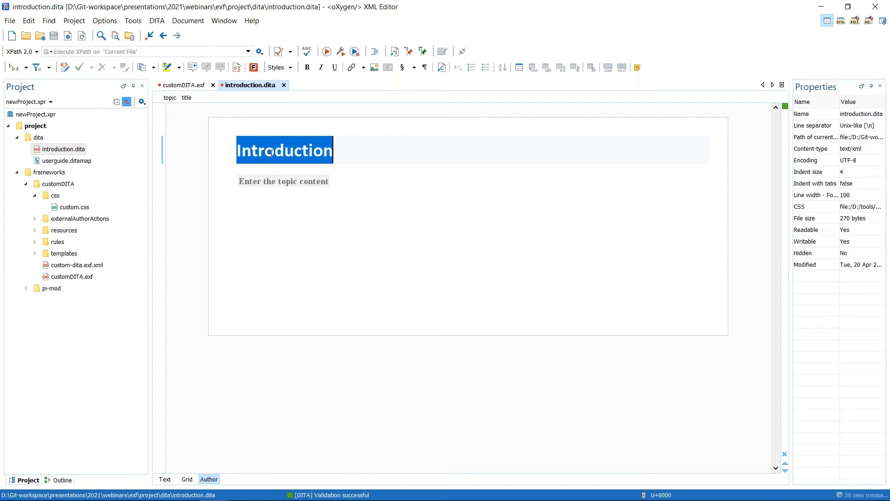
left_click(265, 169)
left_click(271, 188)
left_click(274, 184)
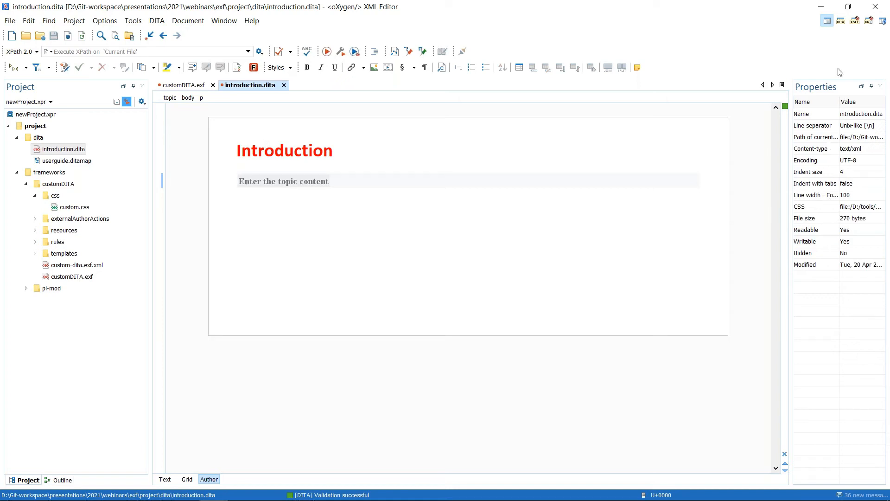
Close the Properties view to widen the editor and place the cursor in the topic's empty paragraph
left_click(603, 203)
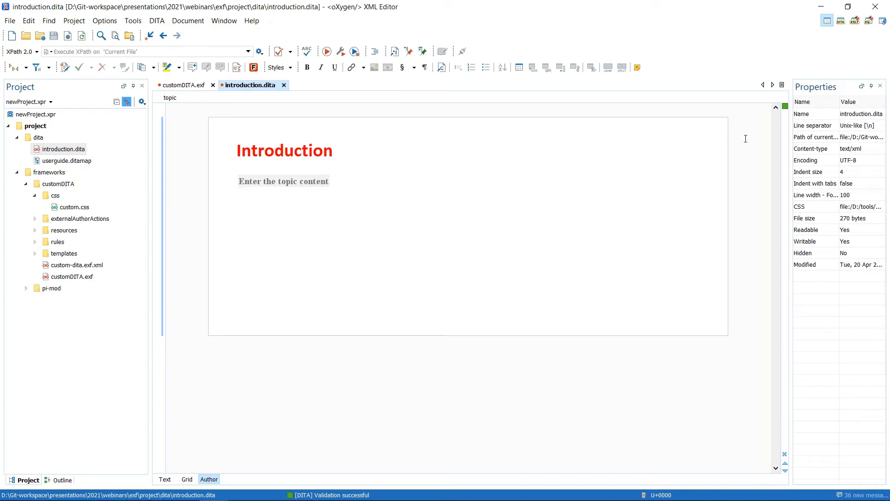
left_click(879, 29)
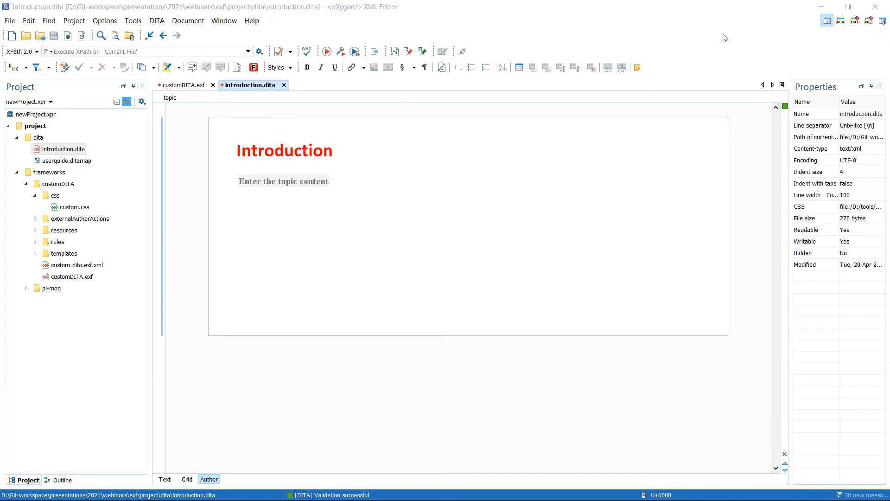
left_click_drag(841, 87, 644, 121)
left_click(676, 121)
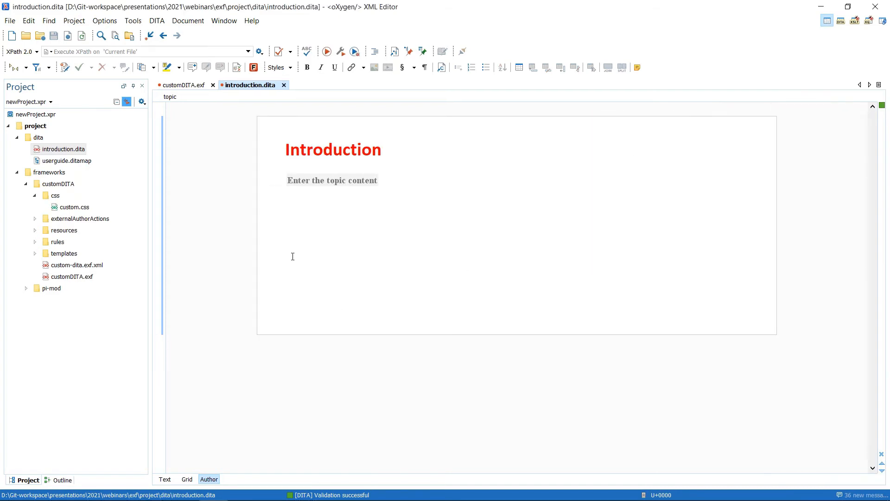
left_click(288, 180)
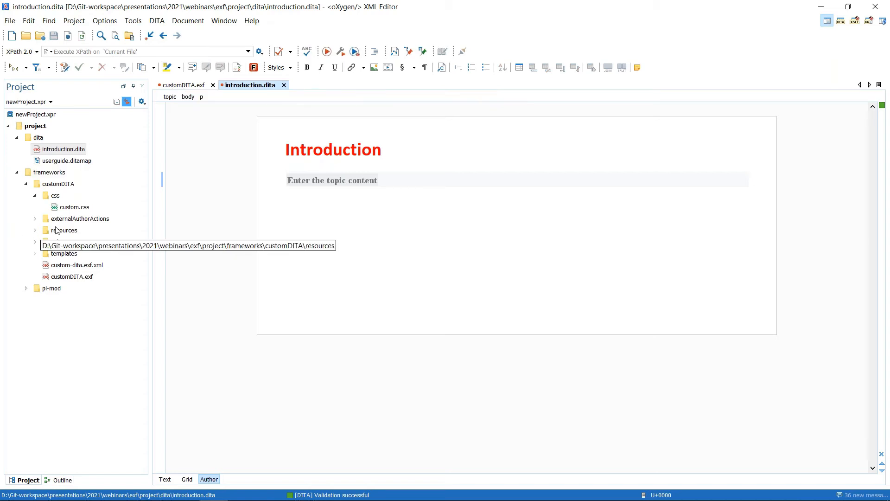
Open warning.xml from the externalAuthorActions folder and examine the note fragment with its type attribute in the operation's argument
left_click(79, 219)
left_click(34, 218)
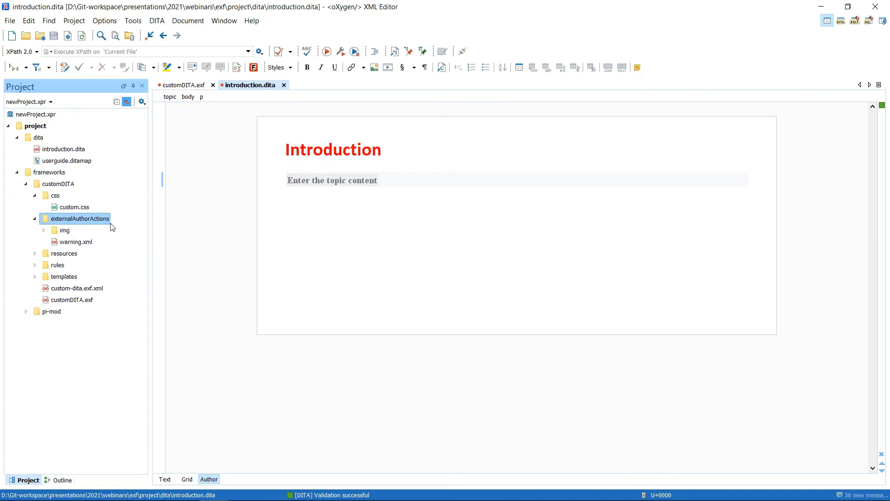
left_click(77, 241)
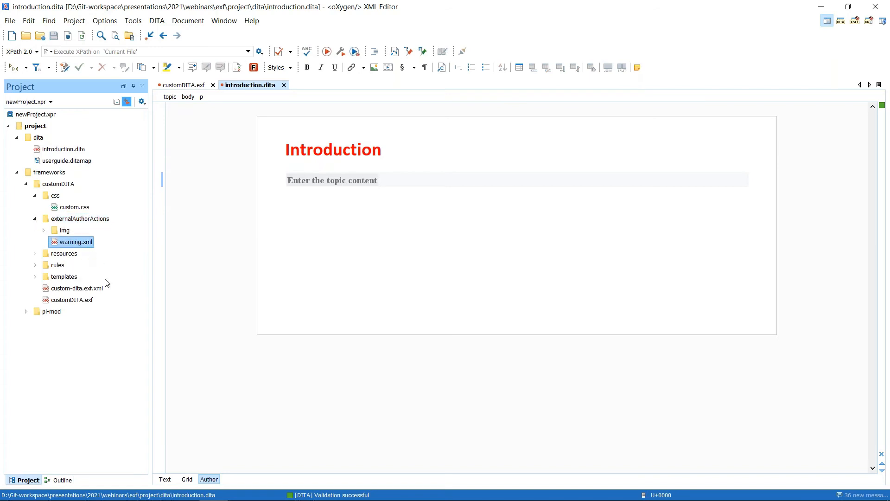
double_click(65, 245)
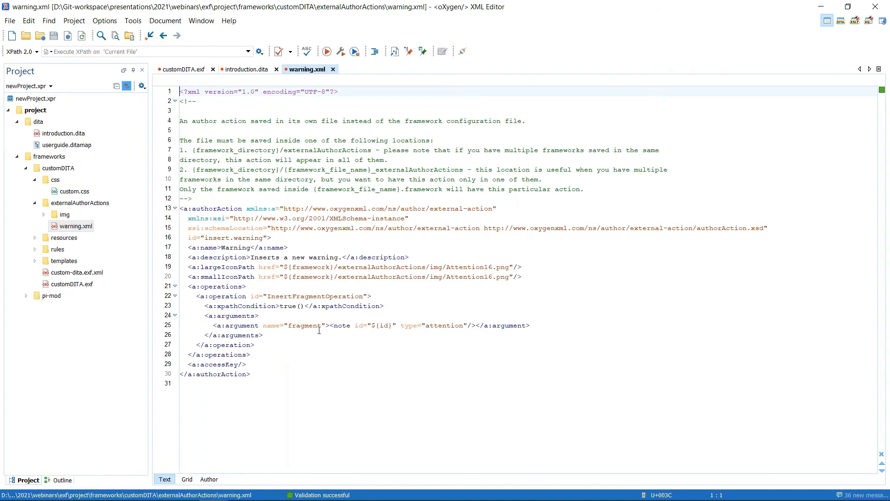
double_click(342, 325)
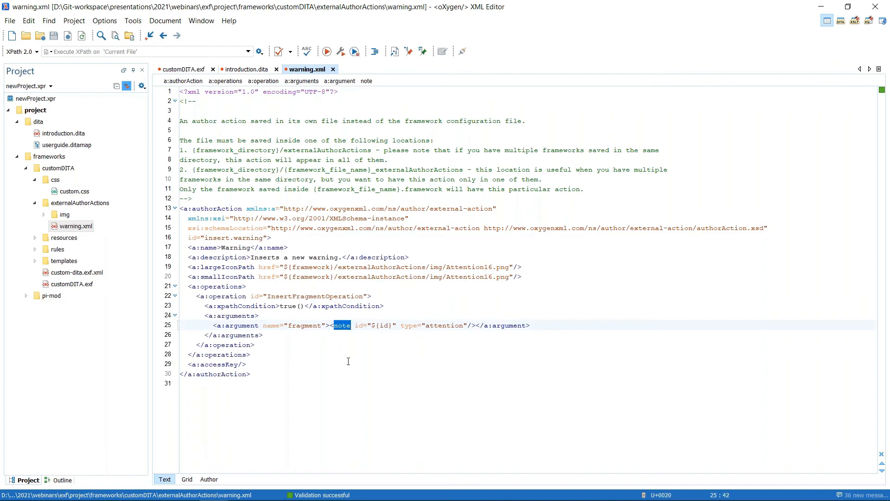
left_click_drag(401, 327, 469, 324)
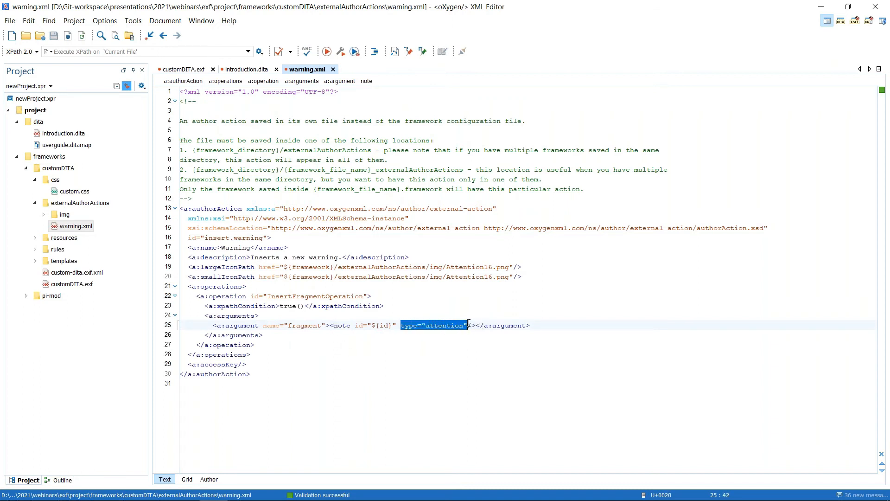
double_click(444, 326)
Delete the comment about Author Actions loading directories above the toolbars element in customDITA.exf
left_click(191, 71)
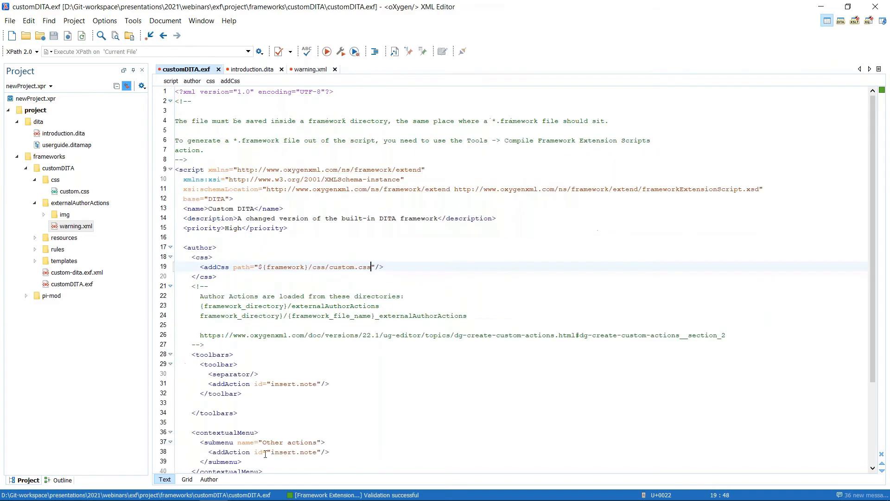
left_click(209, 286)
key("ctrl+d")
key("ctrl+d")
key("ctrl+d")
key("ctrl+d")
key("ctrl+d")
key("ctrl+d")
key("ctrl+d")
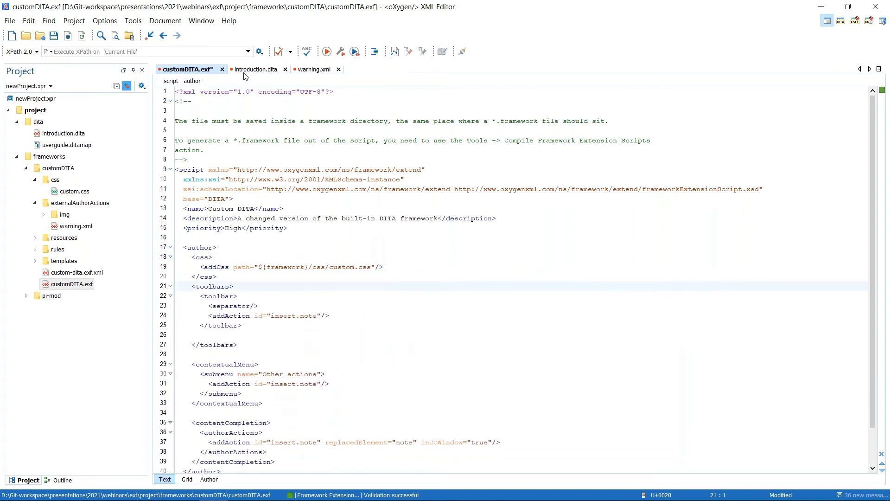
Copy the action ID insert.warning from the authorAction element in warning.xml
left_click(312, 69)
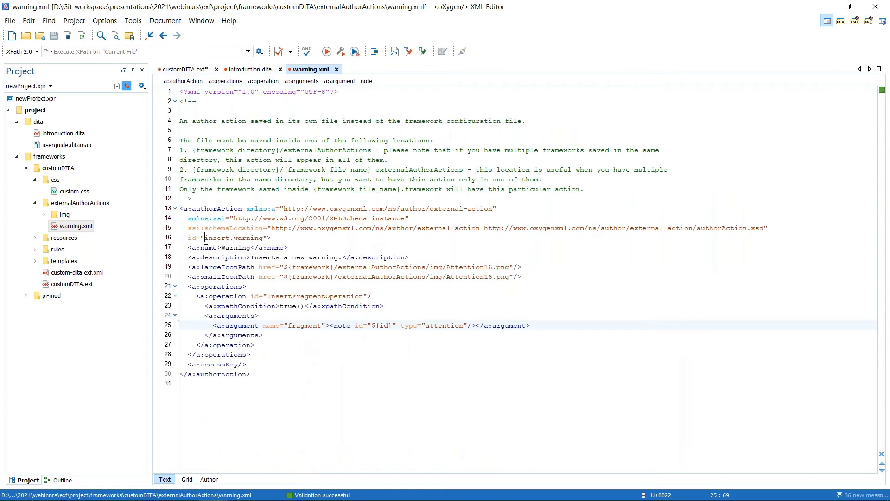
double_click(206, 238)
key("ctrl+c")
In the toolbar element of customDITA.exf, remove the separator, set the addAction id to insert.warning, and save the script
key("ctrl+Tab")
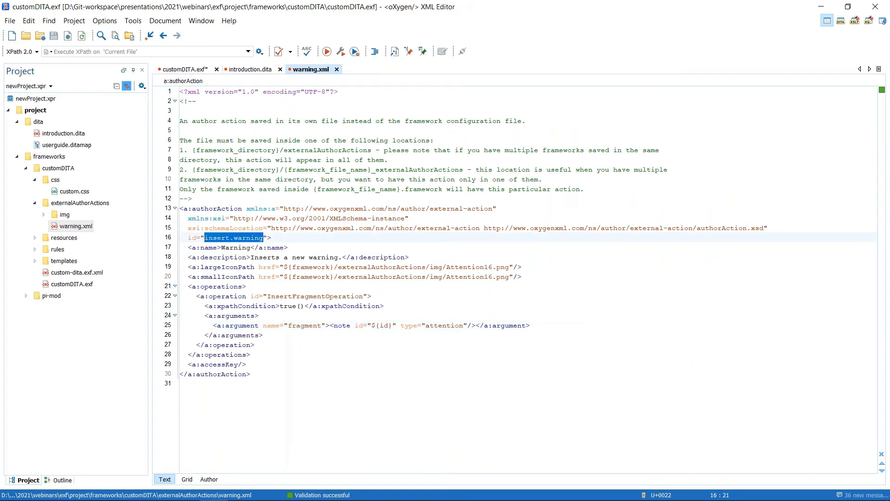
scroll(360, 404, "down", 1)
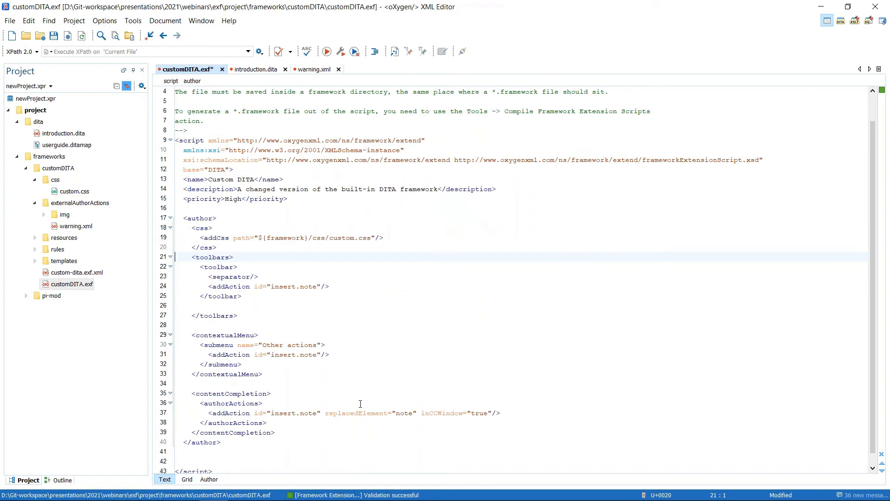
left_click(242, 276)
key("ctrl+d")
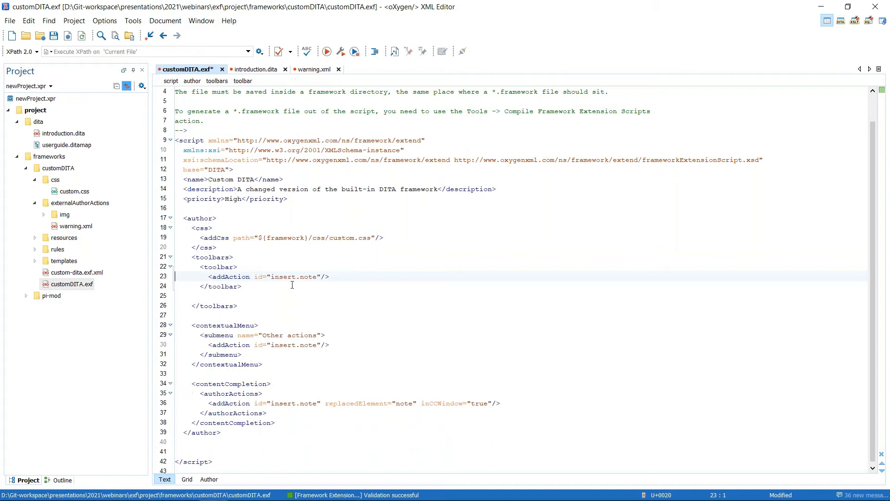
double_click(273, 277)
key("ctrl+v")
key("ctrl+s")
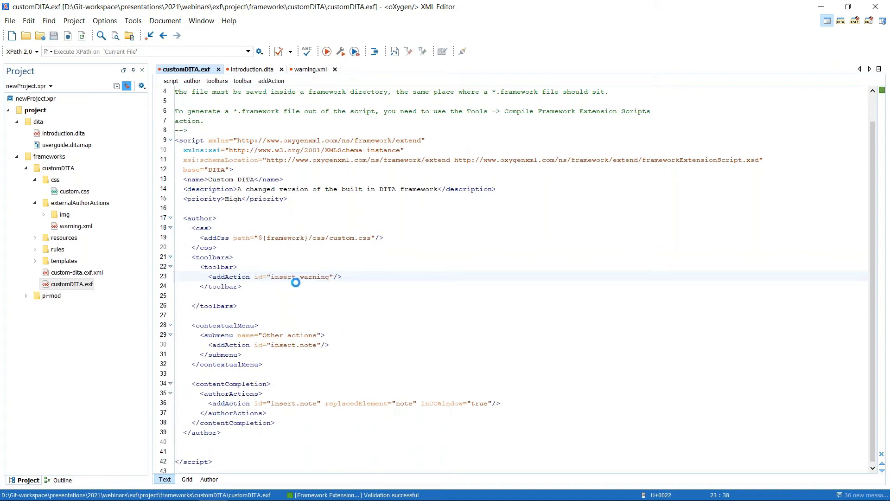
Check the toolbar in introduction.dita and look up the Insert Paragraph action's ID in the read-only Custom DITA document type's Author actions
left_click(252, 69)
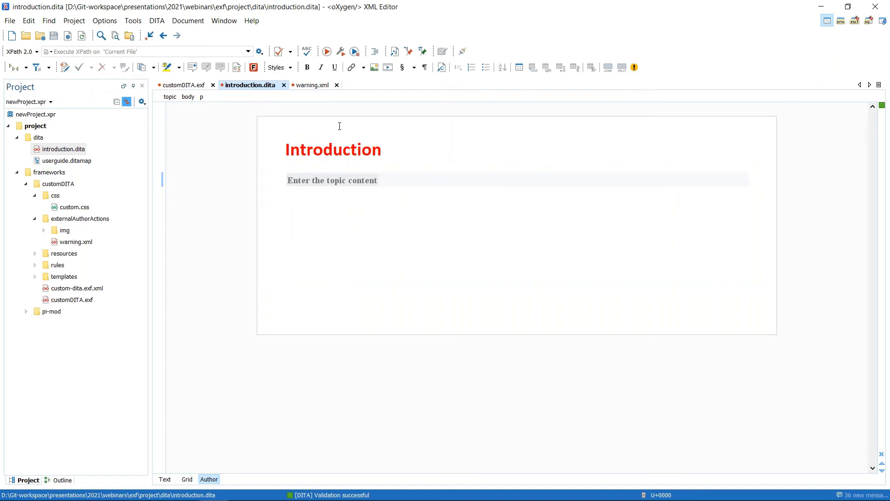
left_click(425, 67)
left_click(105, 20)
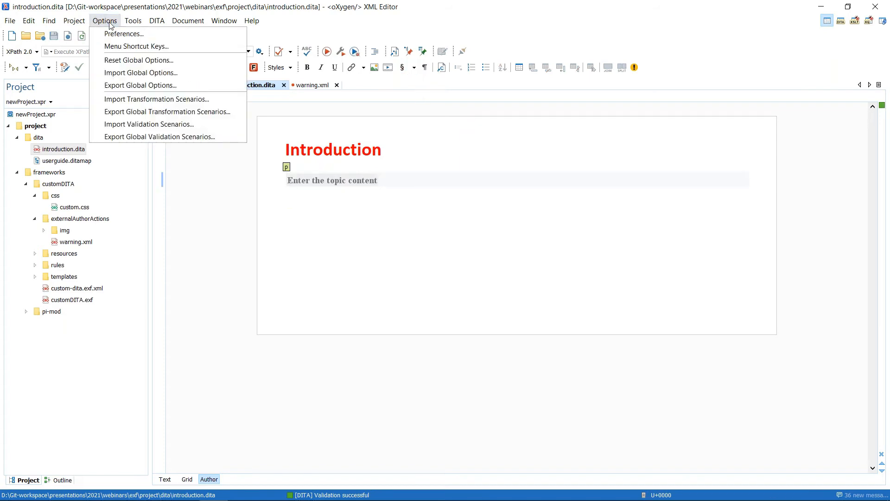
left_click(122, 34)
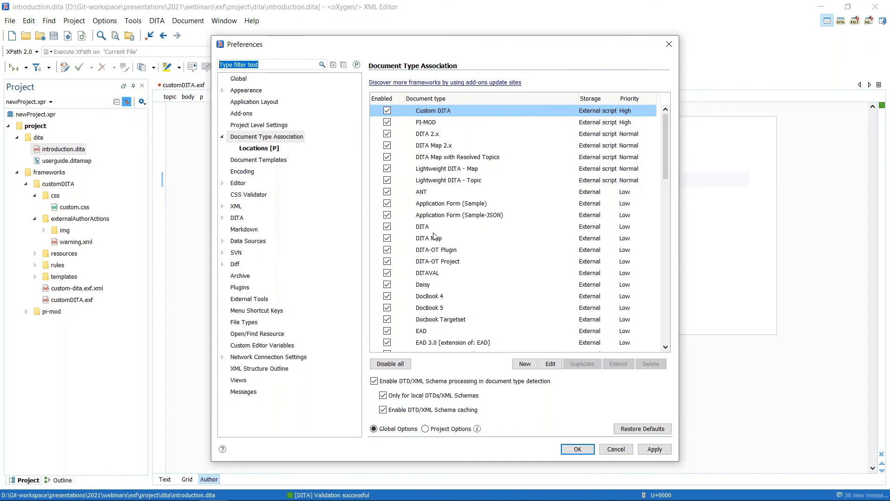
double_click(436, 114)
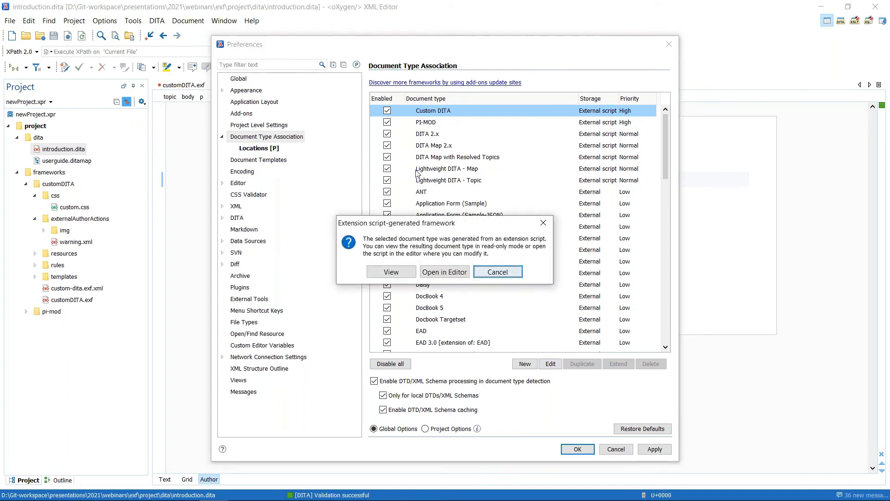
left_click(392, 276)
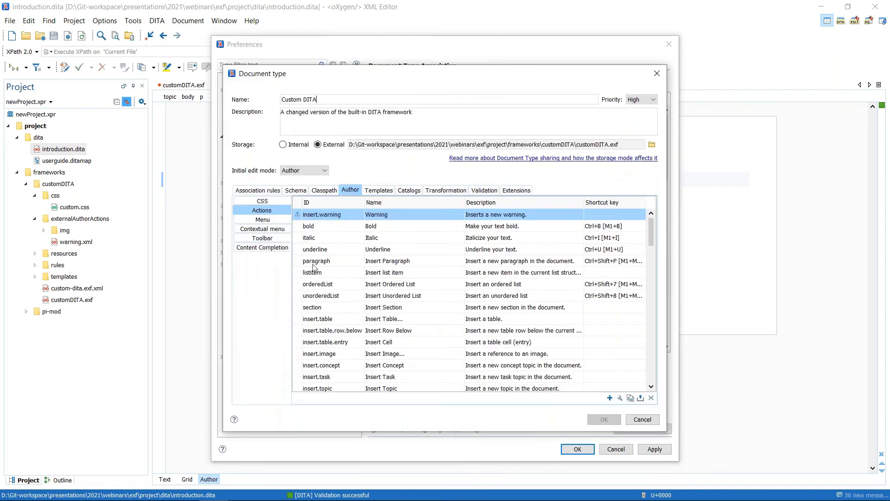
left_click(310, 262)
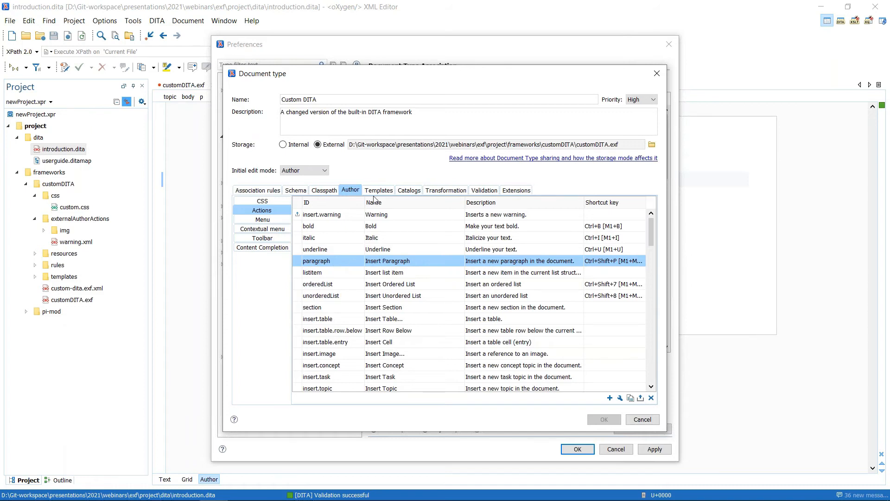
key("Escape")
key("Escape")
Add anchor="paragraph" and position="after" to the toolbar's insert.warning addAction element and save the script
left_click(175, 85)
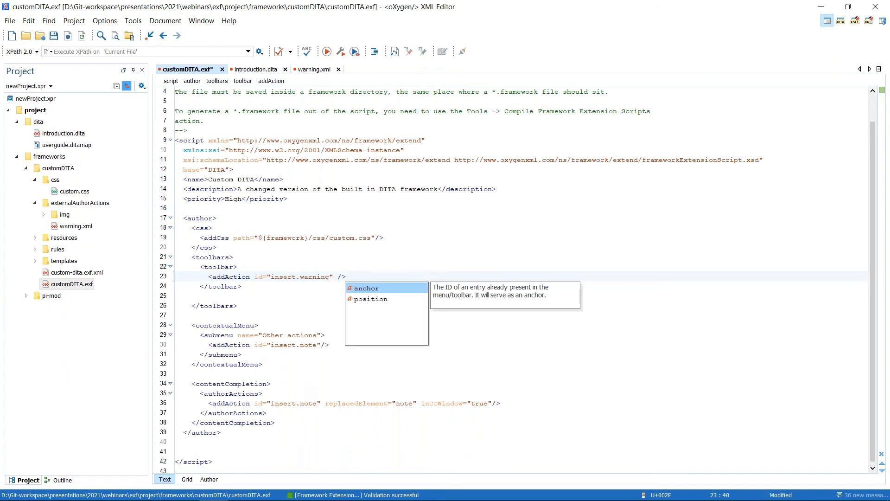
key("Return")
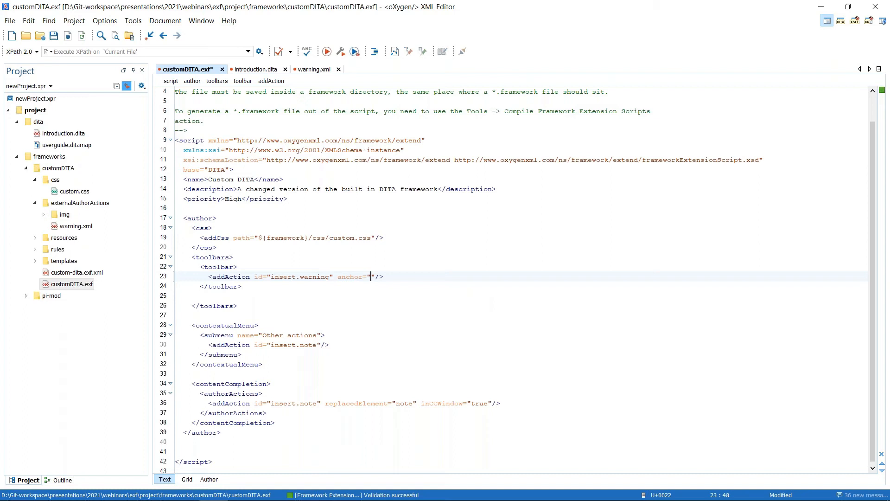
type("paragraph\"")
key("Return")
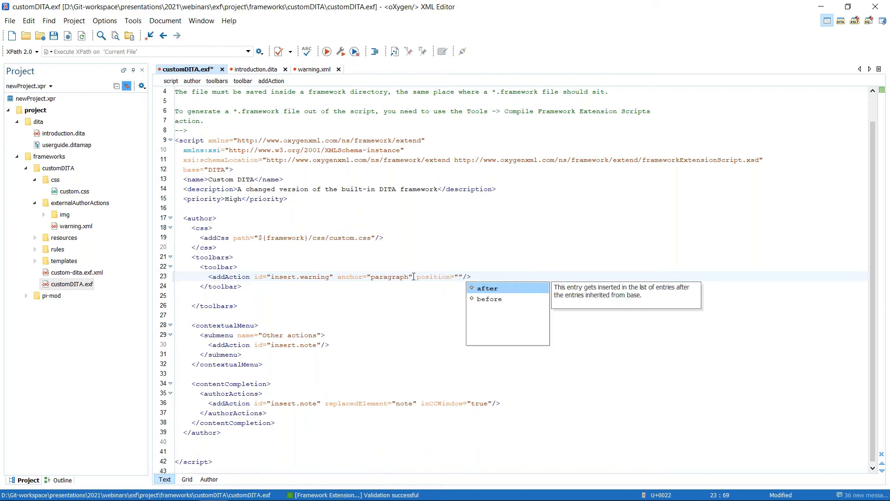
key("Down")
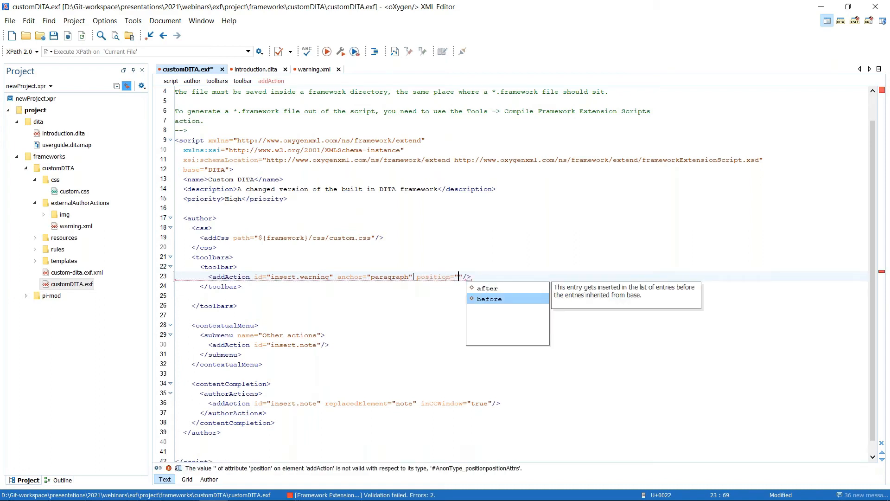
key("Up")
key("Return")
key("ctrl+s")
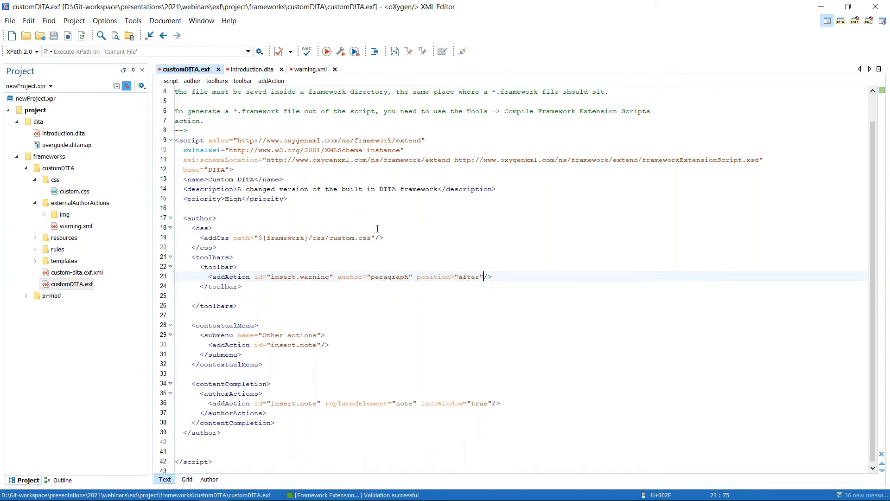
Test the toolbar's warning action by inserting an attention note in introduction.dita, undo the insertion, and return to customDITA.exf
left_click(262, 70)
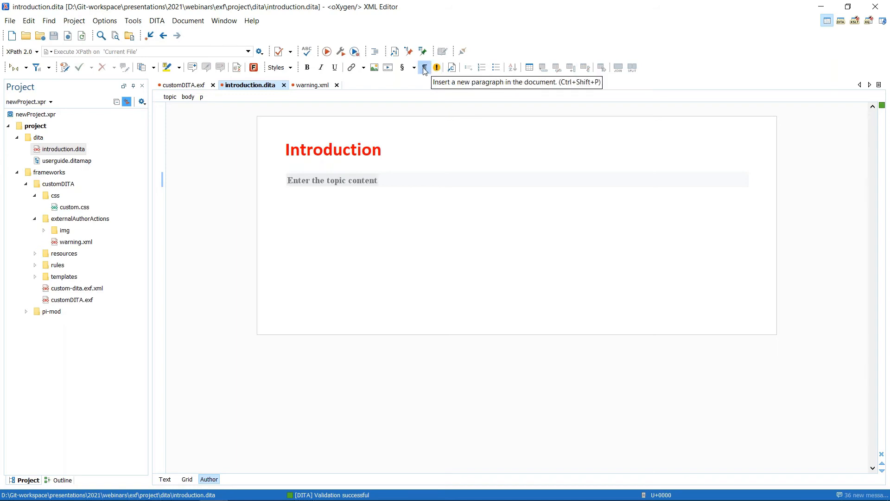
left_click(437, 69)
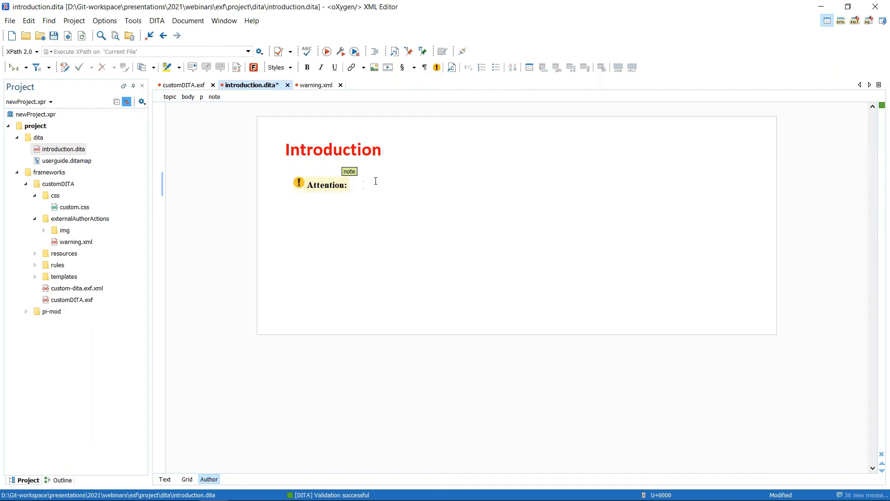
key("ctrl+z")
left_click(188, 85)
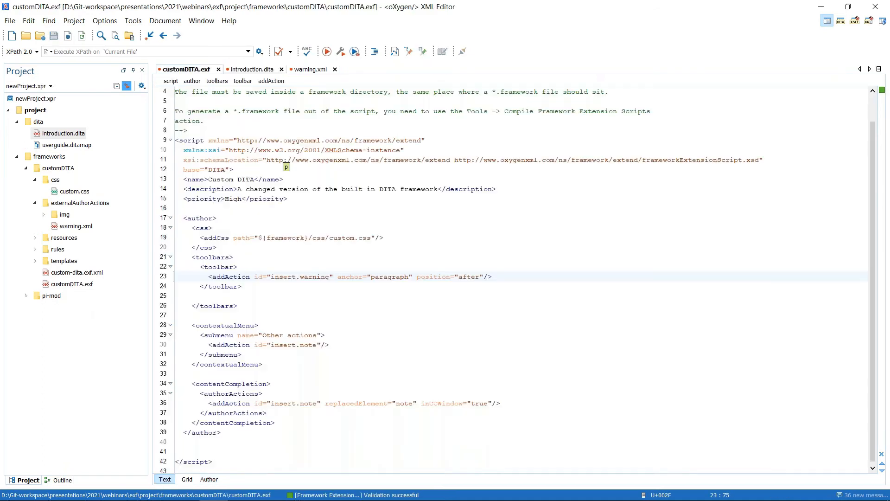
Check the Insert submenu of the contextual menu in introduction.dita and locate its Insert Note action
left_click(251, 69)
right_click(330, 184)
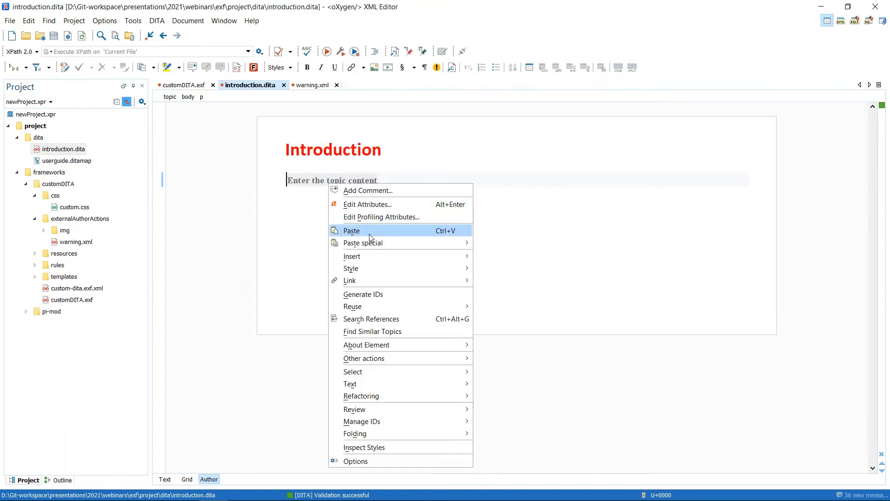
mouse_move(369, 258)
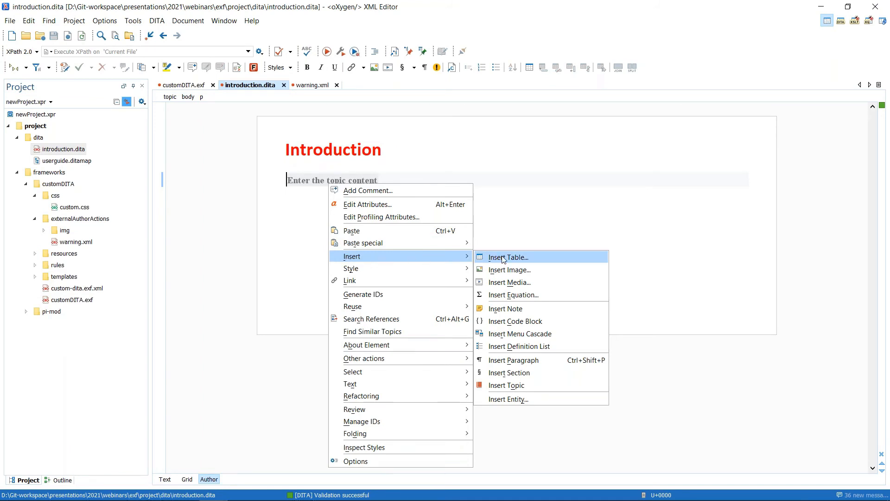
mouse_move(464, 306)
mouse_move(459, 257)
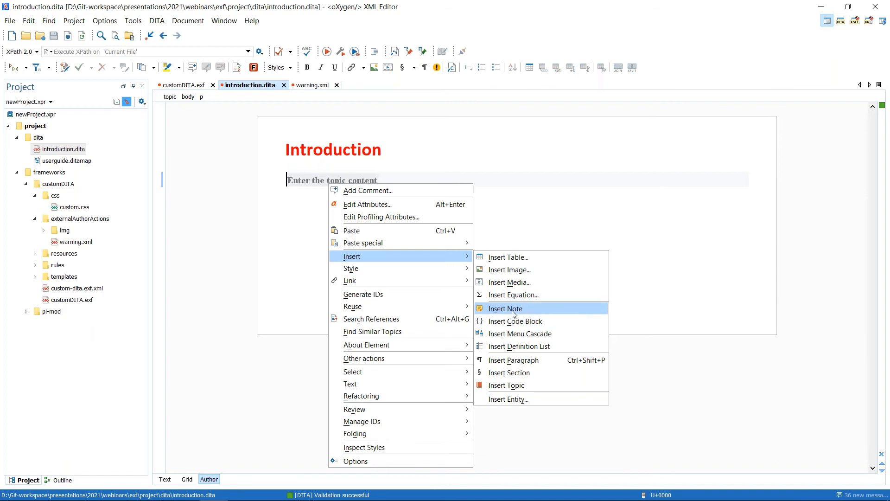
left_click(260, 103)
Look up the Insert Note action's ID in the read-only Custom DITA document type's Author actions
left_click(109, 21)
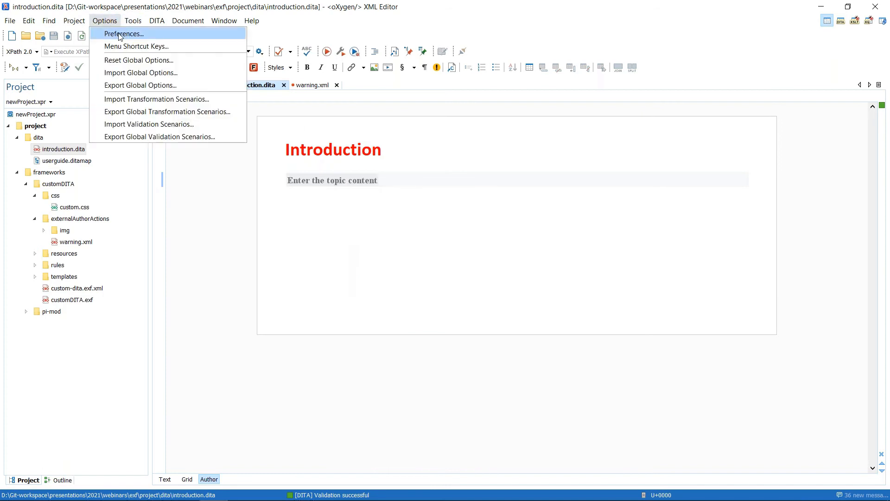
left_click(120, 34)
double_click(440, 111)
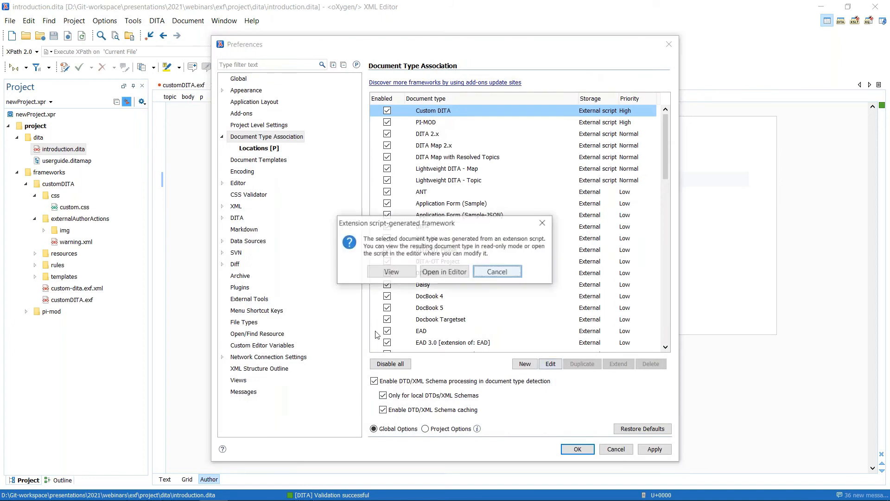
left_click(401, 277)
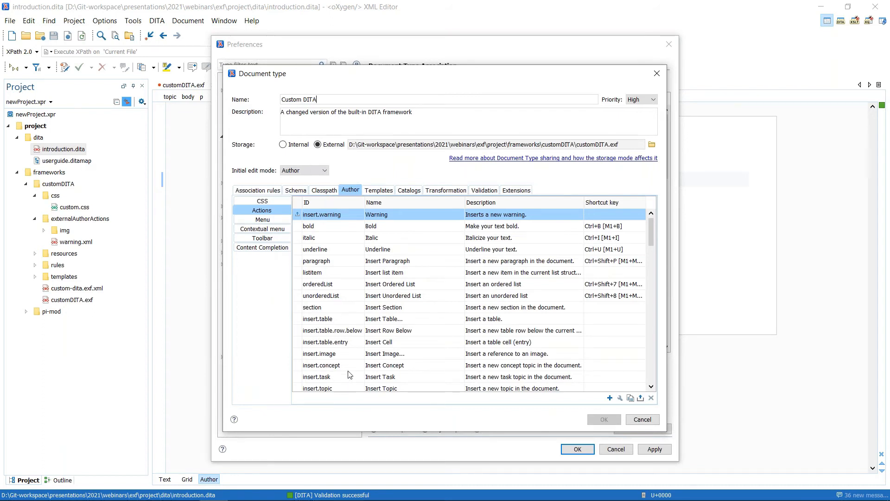
scroll(349, 374, "down", 3)
left_click(326, 301)
key("Page_Down")
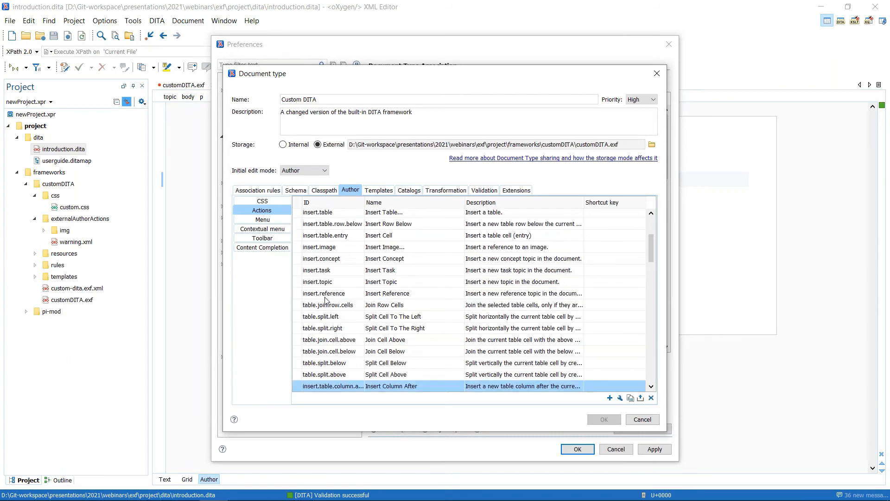
key("Page_Down")
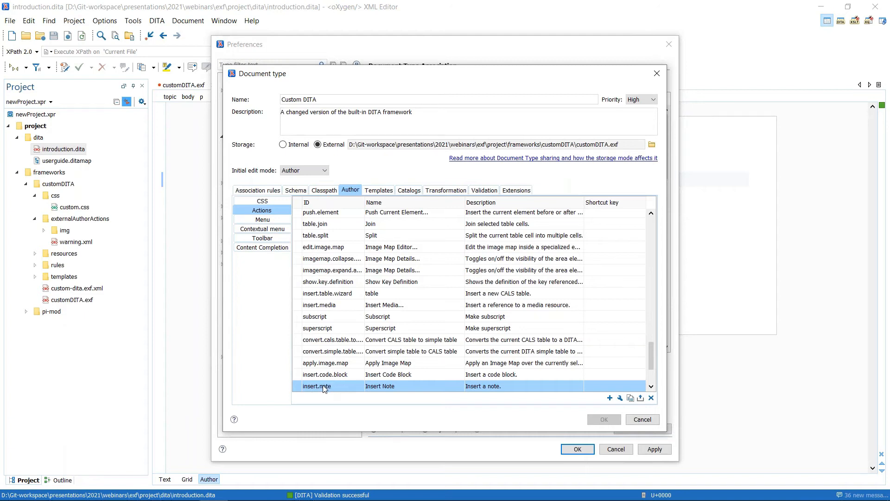
Copy the name ${i18n(insert)} of the Insert submenu from the document type's contextual menu configuration, then close the preferences
left_click(263, 230)
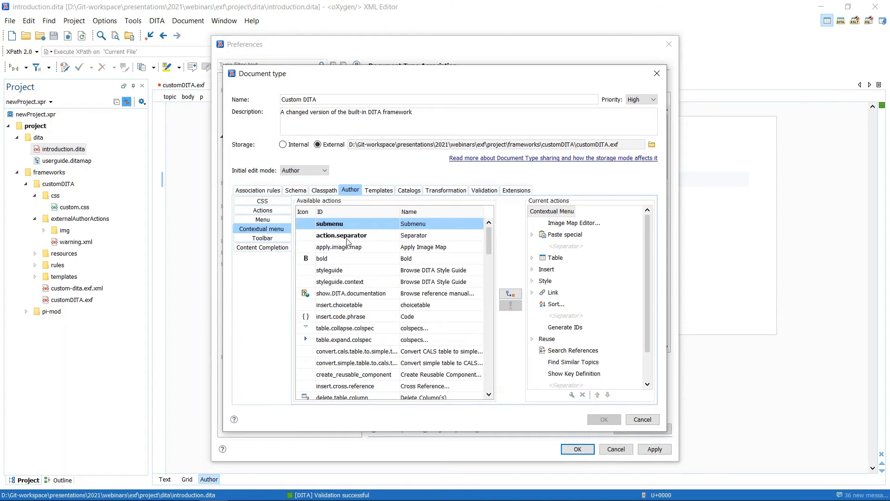
left_click(549, 271)
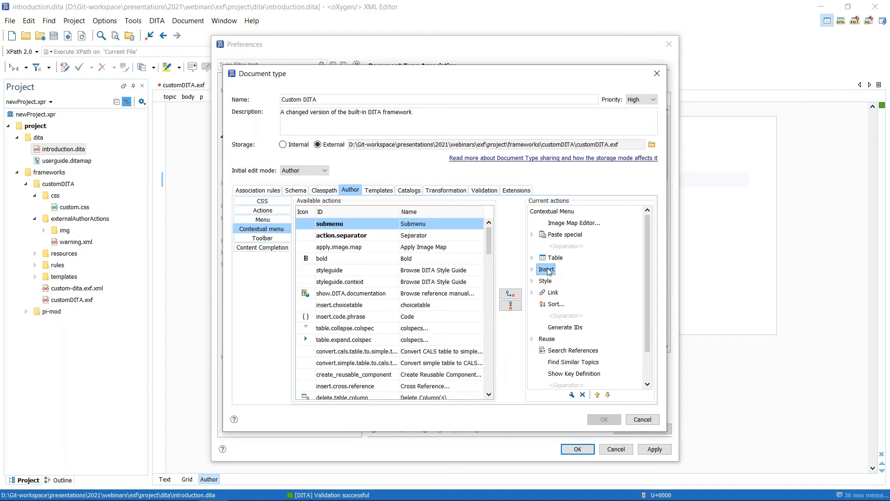
double_click(545, 271)
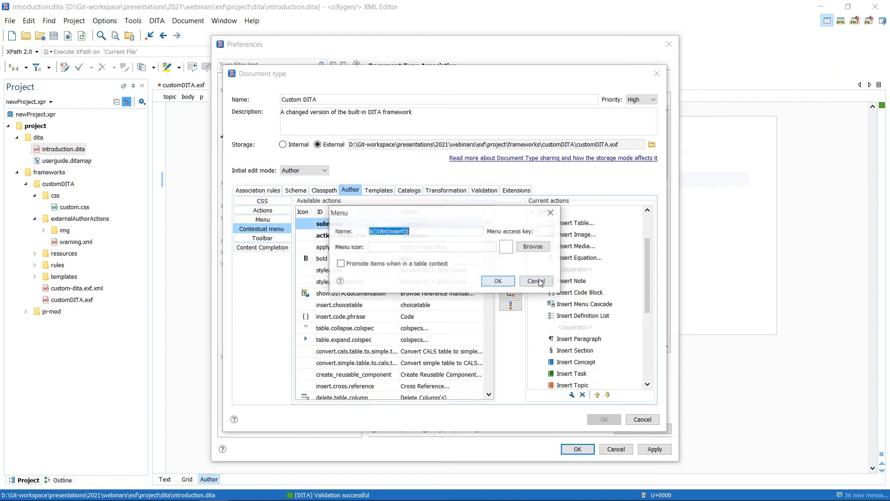
left_click_drag(410, 231, 368, 231)
key("ctrl+c")
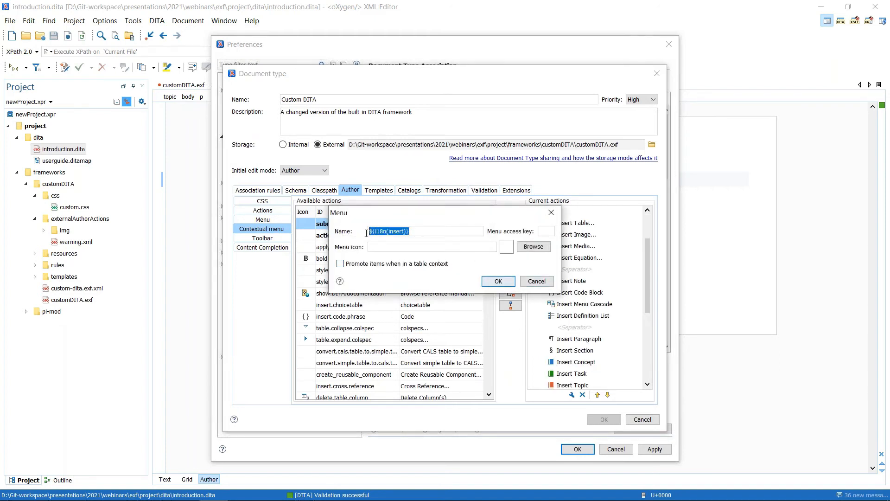
left_click(414, 231)
left_click(498, 281)
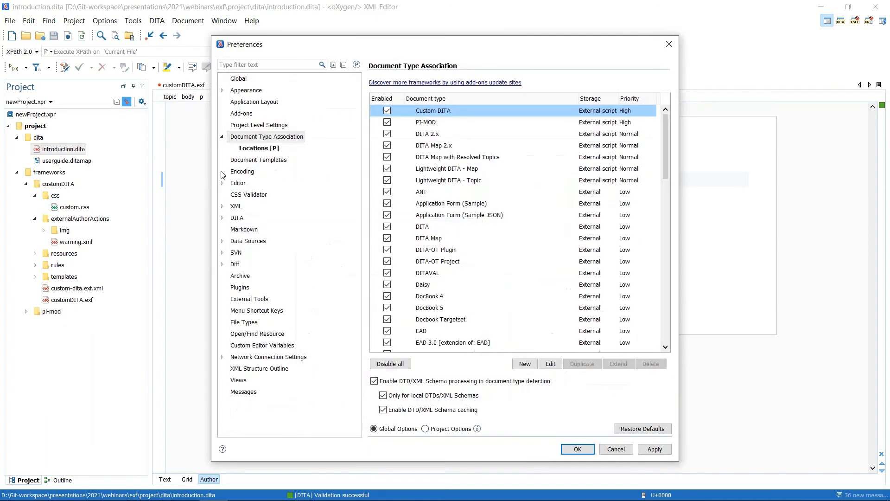
key("Return")
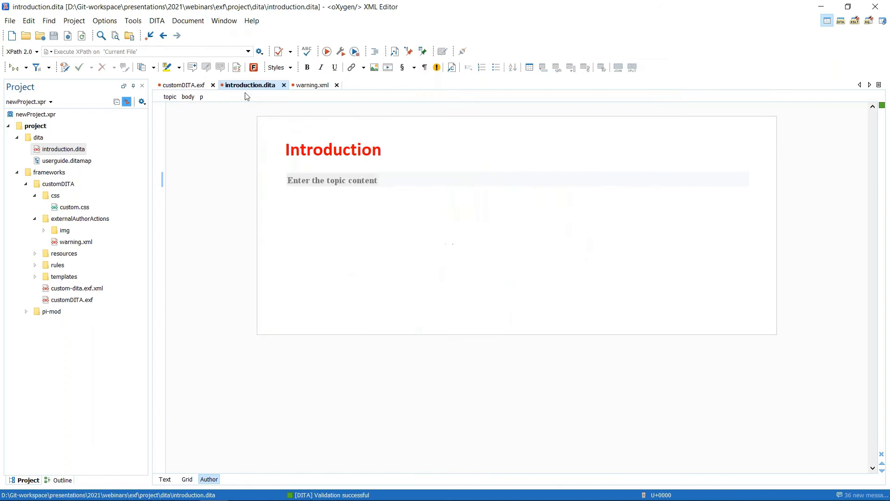
In customDITA.exf, set the name of the contextualMenu's submenu element to ${i18n(insert)}
left_click(185, 85)
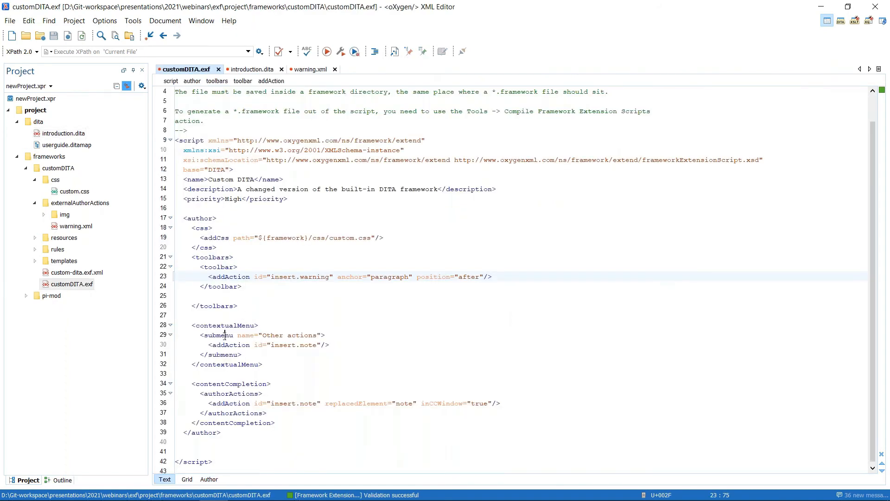
double_click(262, 333)
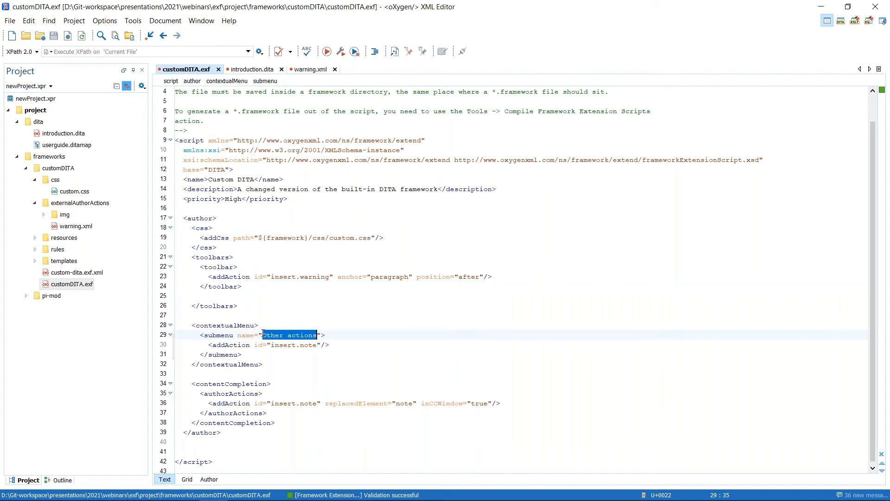
key("ctrl+v")
double_click(300, 335)
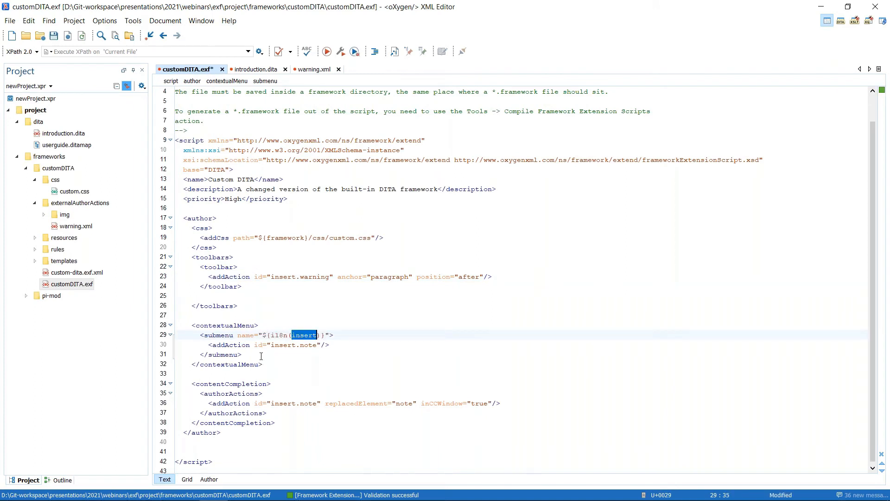
Add anchor="insert.note" to the addAction element in the contextual menu's submenu and save the script
left_click(322, 343)
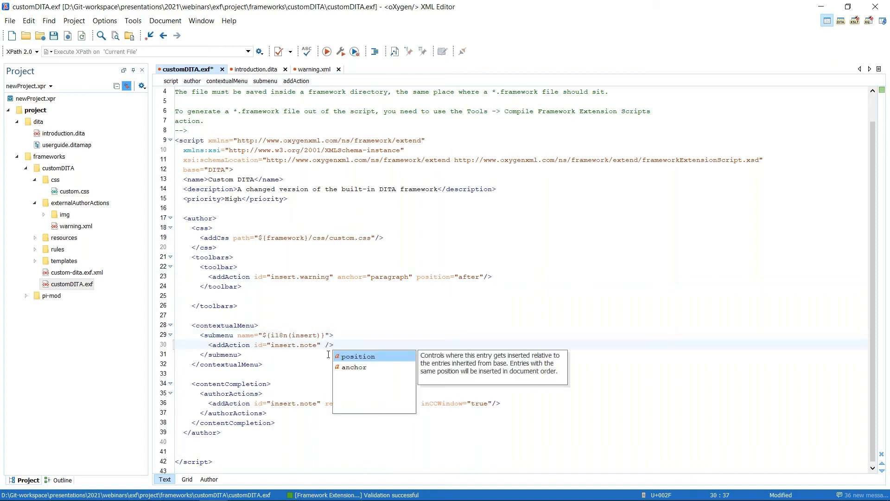
key("Down")
key("Return")
type("insert.n")
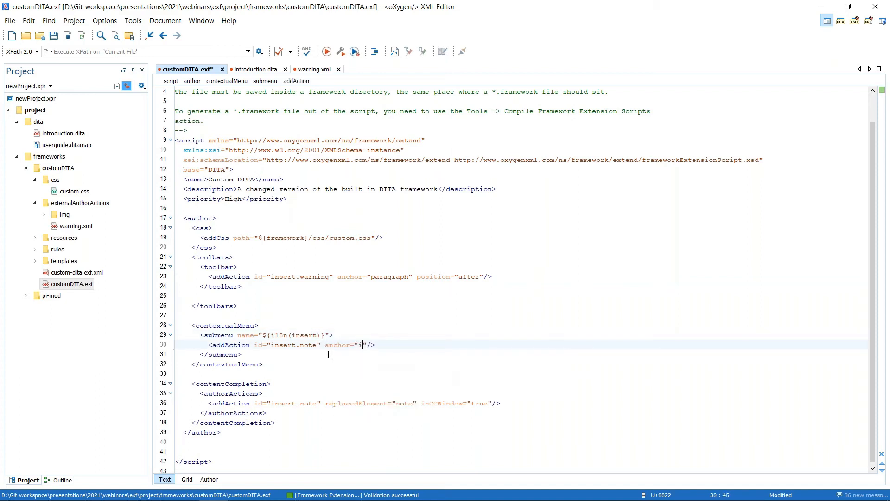
type("ote")
key("ctrl+s")
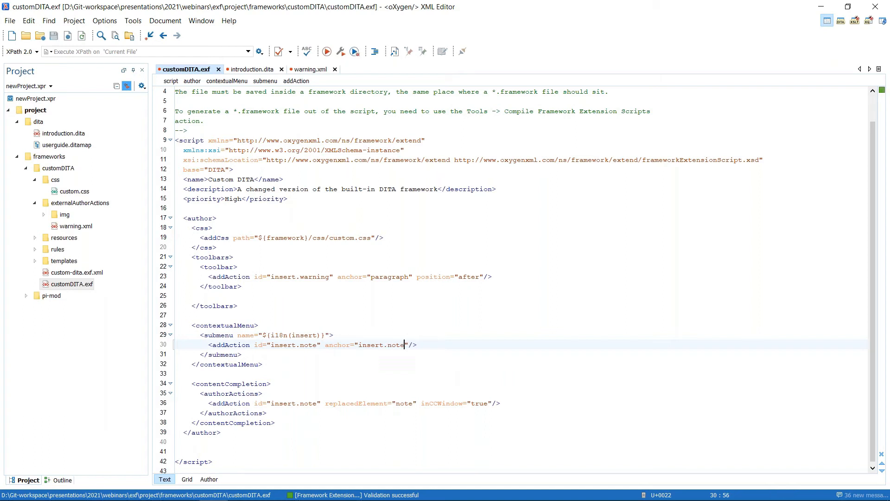
Set the id of the contextual menu's addAction element to insert.warning and save the script
double_click(309, 345)
type("warning")
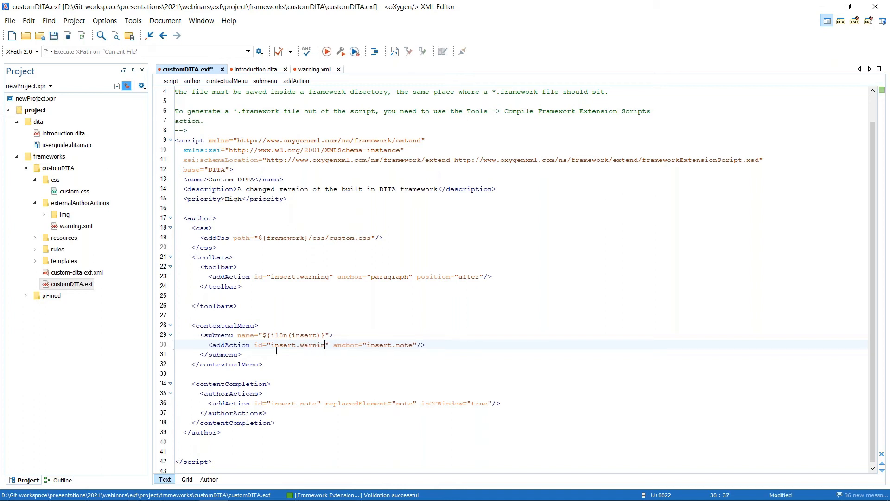
left_click_drag(271, 345, 417, 345)
key("ctrl+s")
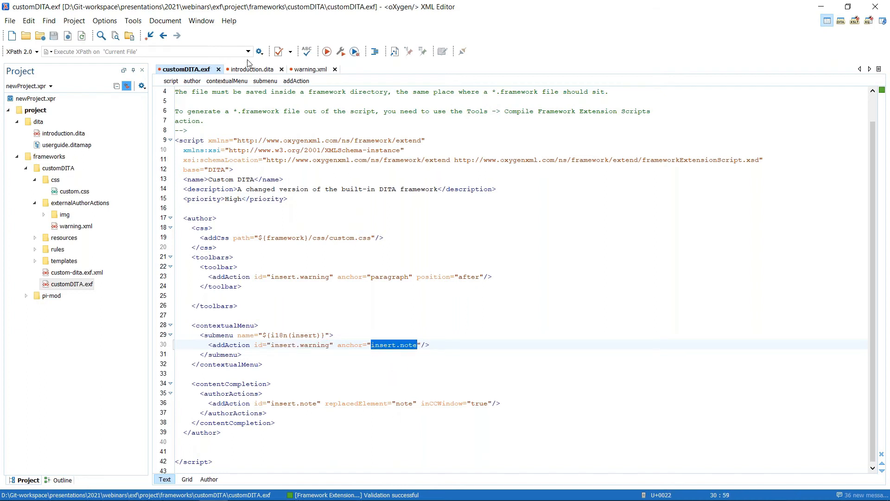
Check the Warning action's placement in the contextual menu's Insert submenu in introduction.dita
left_click(250, 69)
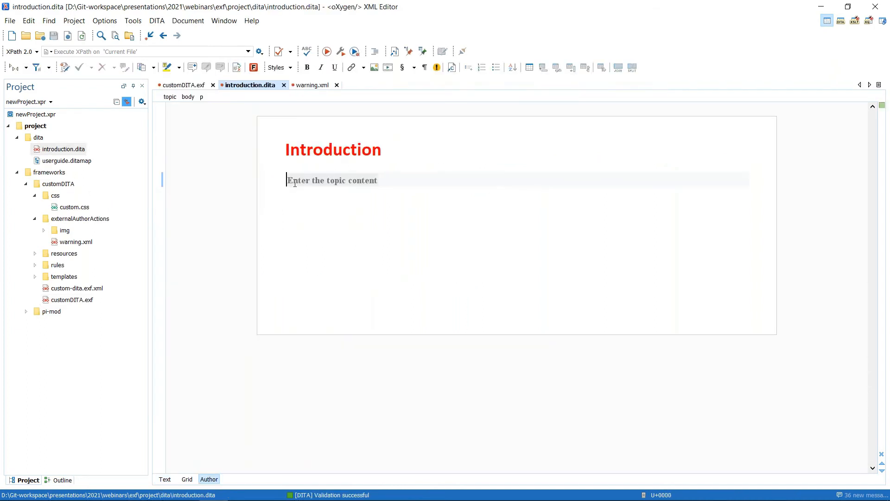
right_click(295, 184)
mouse_move(347, 256)
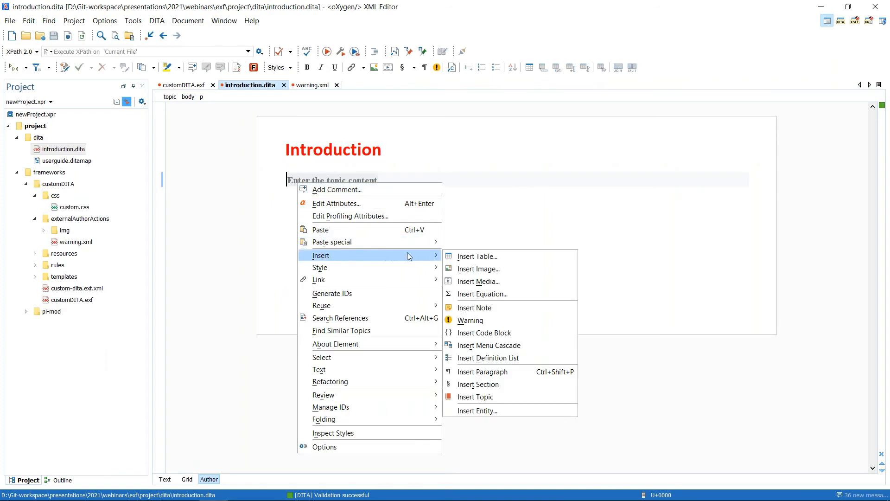
left_click(470, 319)
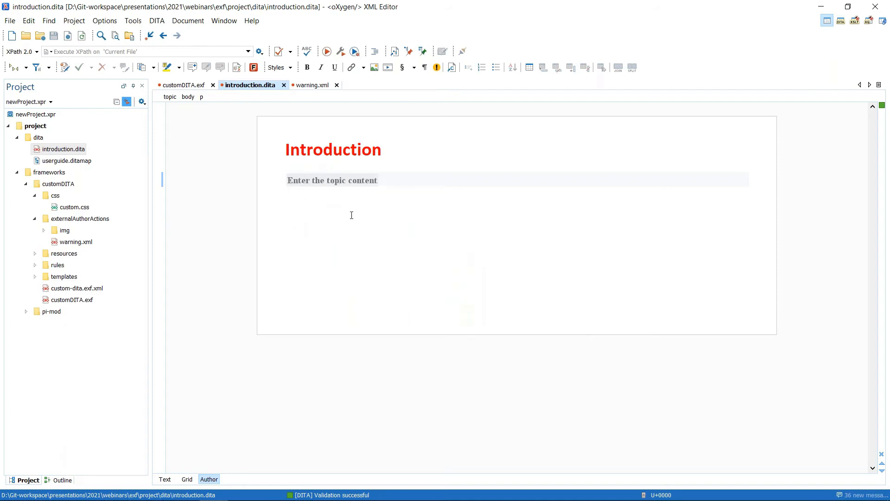
In customDITA.exf, set the contentCompletion addAction id to insert.warning, remove its replacedElement attribute, and save the script
left_click(183, 86)
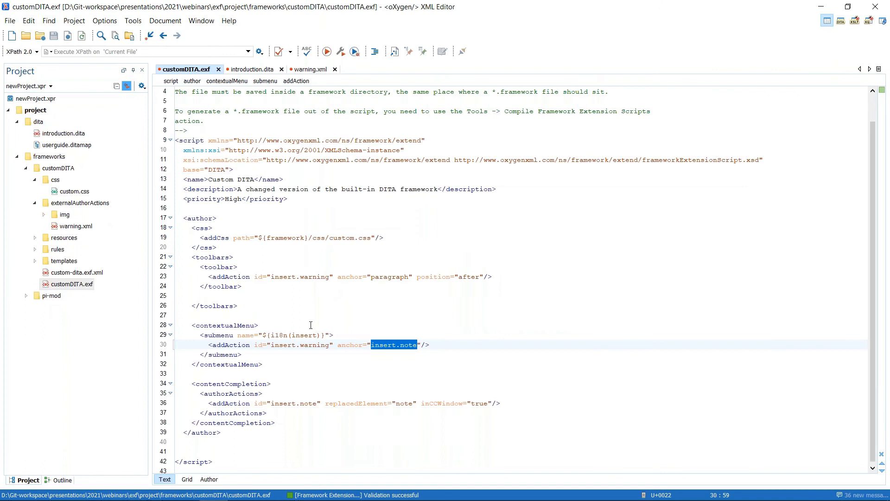
double_click(273, 346)
key("ctrl+c")
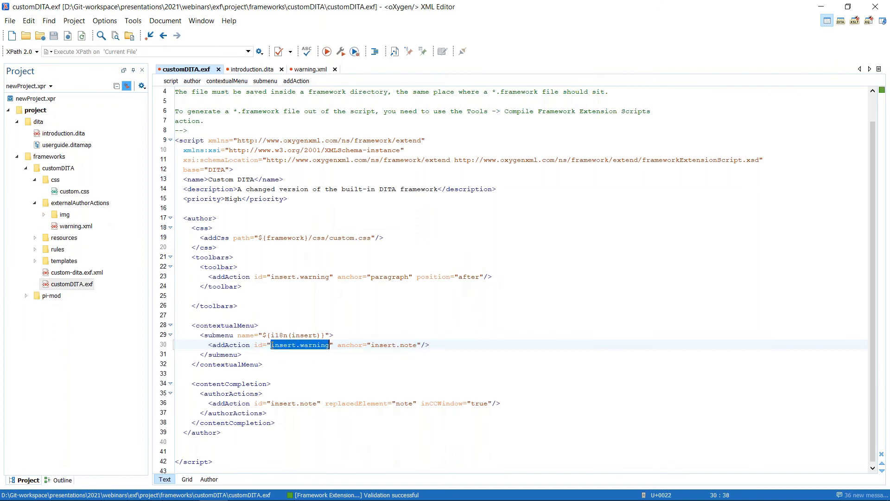
left_click_drag(270, 402, 318, 401)
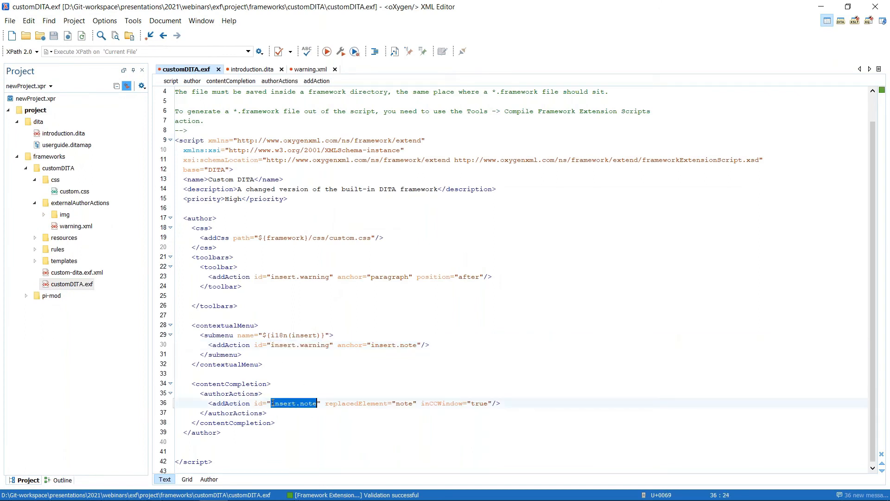
key("ctrl+v")
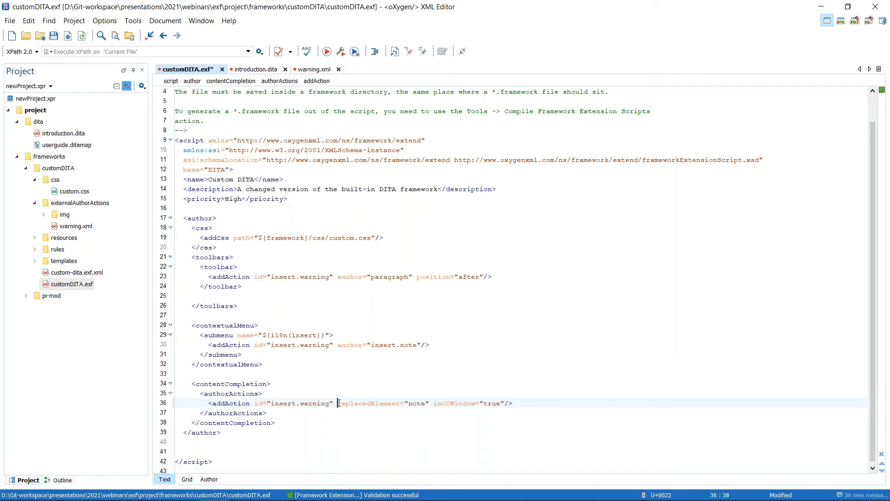
left_click(430, 406, "shift")
key("Delete")
key("Delete")
key("ctrl+s")
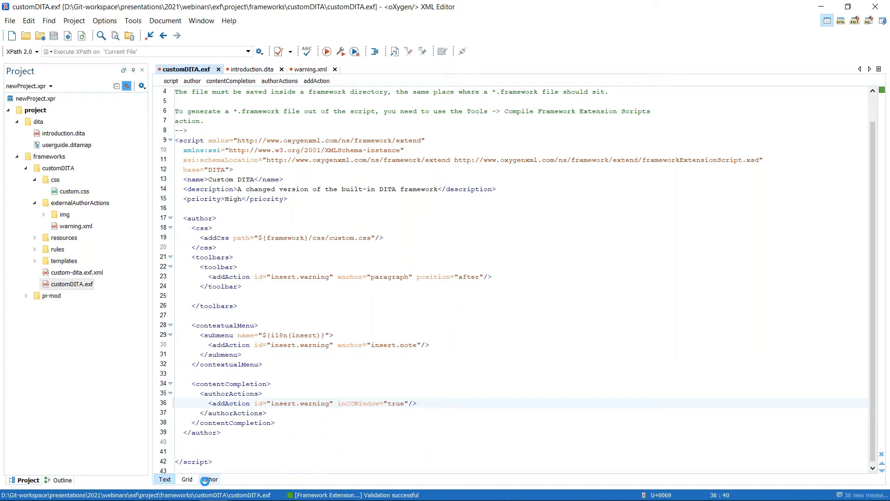
Check the content completion list in introduction.dita for the Warning action and dismiss it without inserting anything
left_click(258, 70)
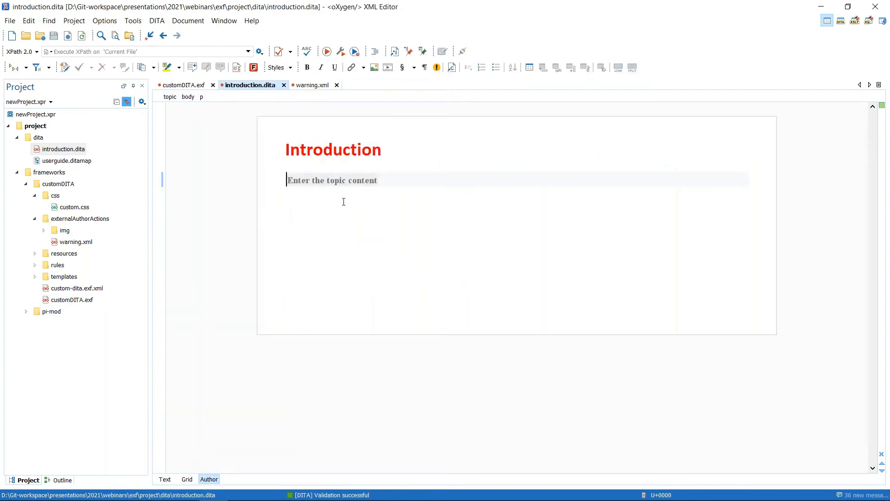
key("Return")
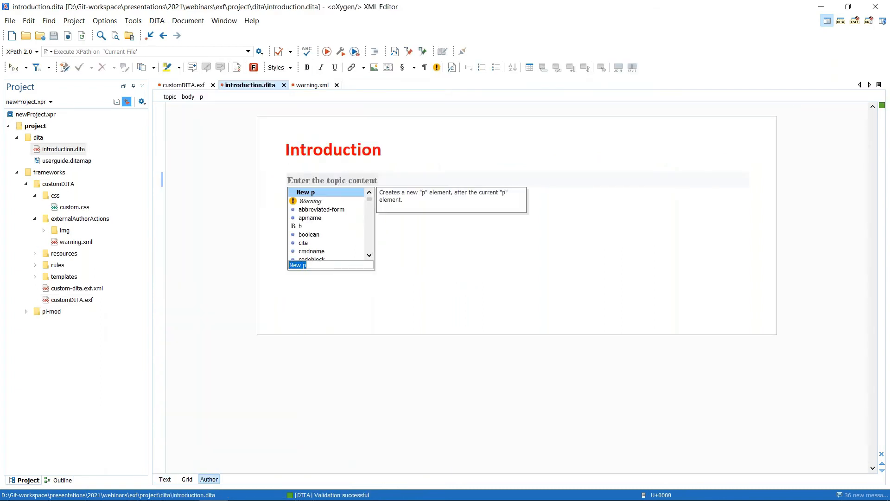
left_click(312, 203)
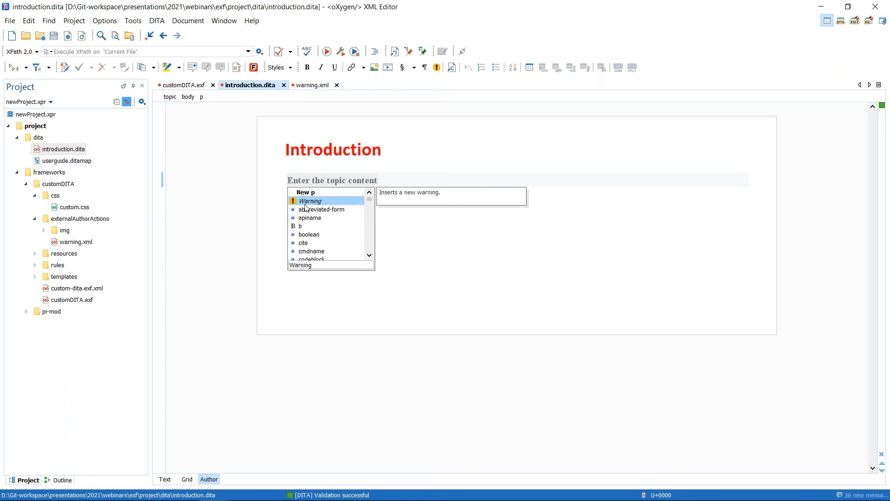
key("Escape")
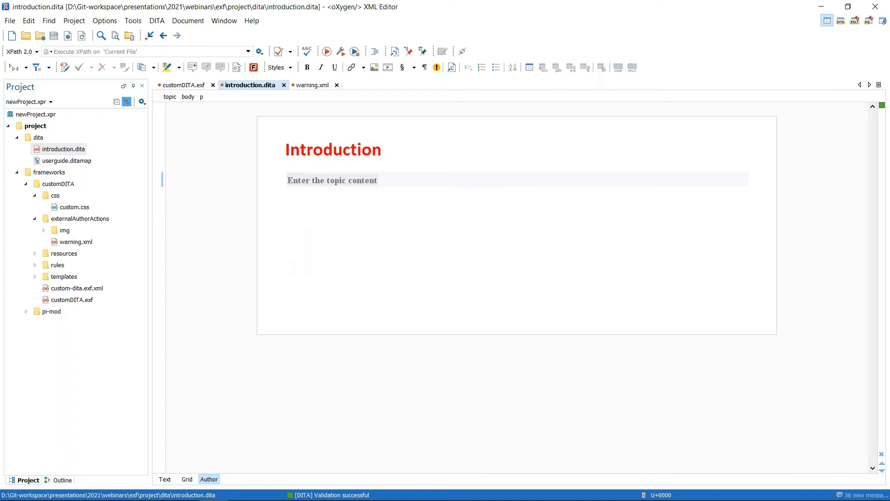
Open cc_config_ext.xml from the resources folder of the customDITA framework
left_click(35, 219)
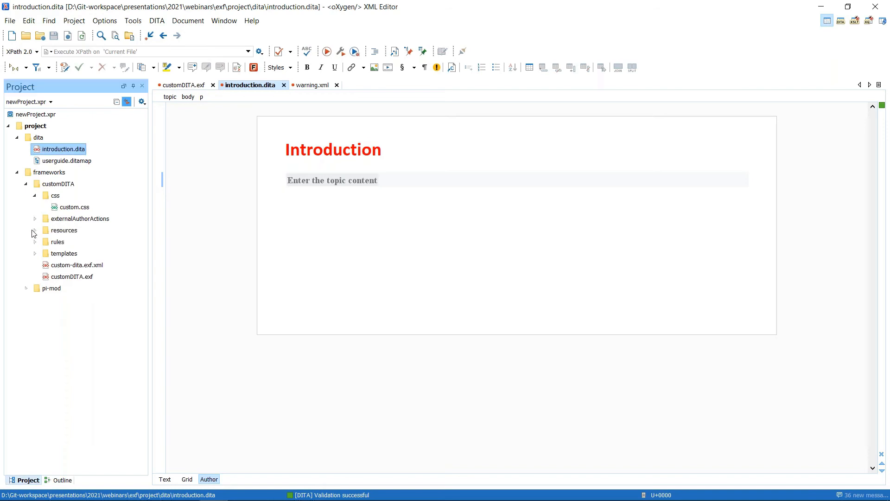
left_click(35, 230)
left_click(71, 243)
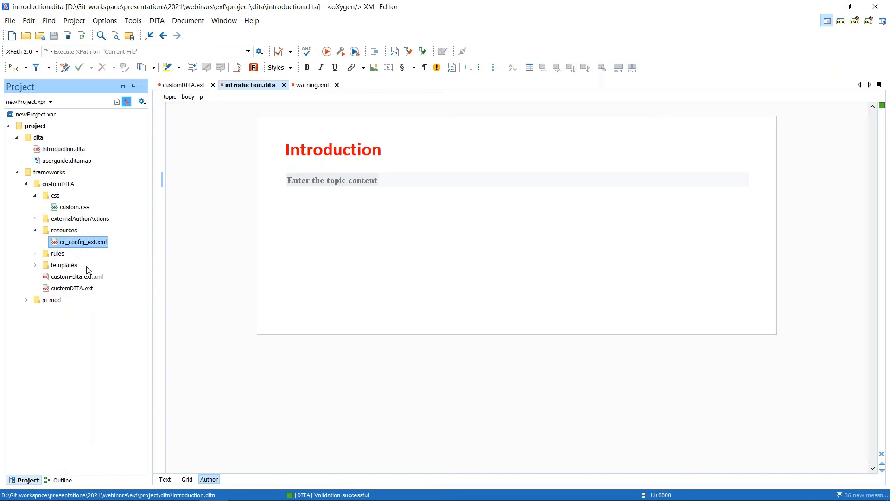
double_click(84, 244)
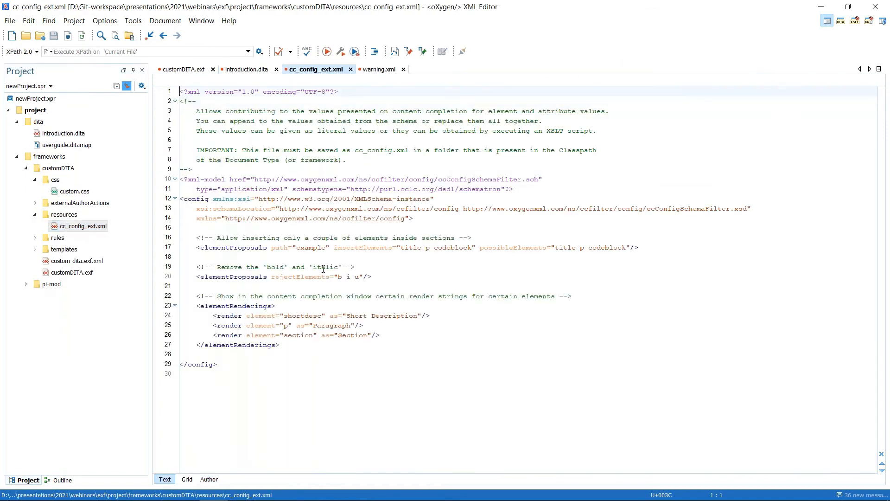
Examine the rejectElements rule and the render string for shortdesc in cc_config_ext.xml
mouse_move(369, 278)
mouse_move(360, 277)
left_mouse_down()
mouse_move(338, 274)
mouse_move(359, 276)
left_mouse_up()
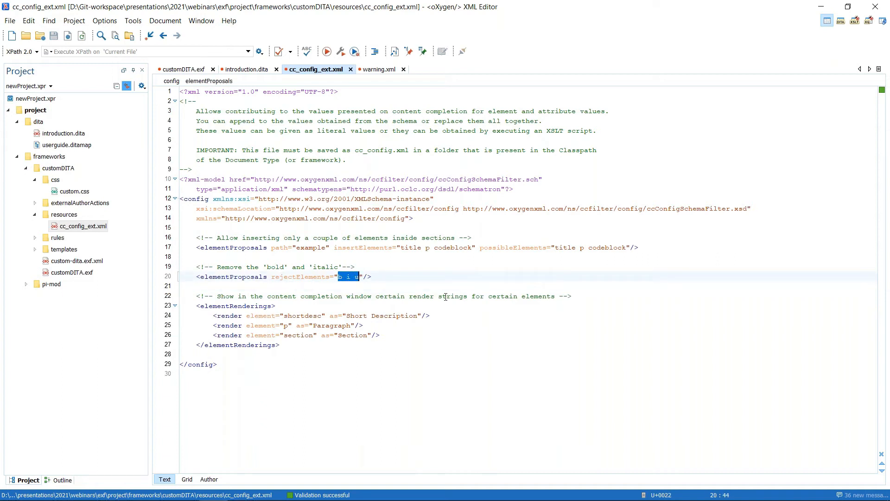
left_click(338, 276)
left_click(304, 317)
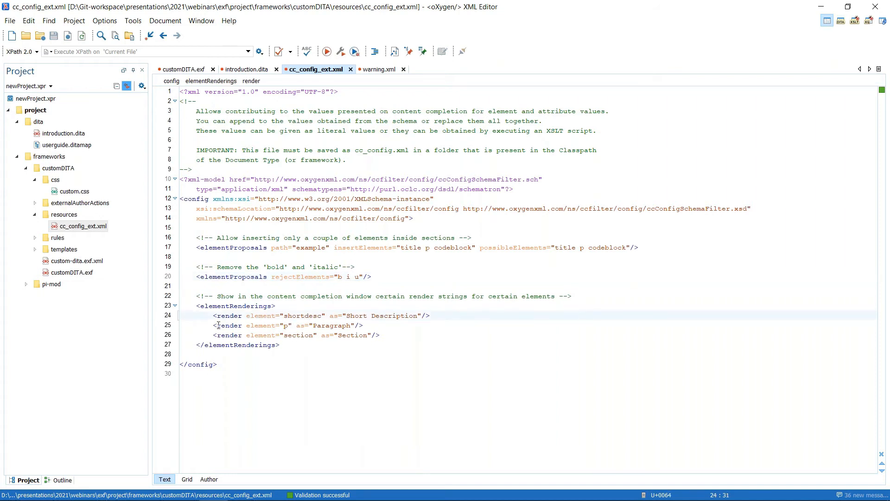
left_click_drag(223, 316, 309, 316)
double_click(311, 315)
double_click(346, 315)
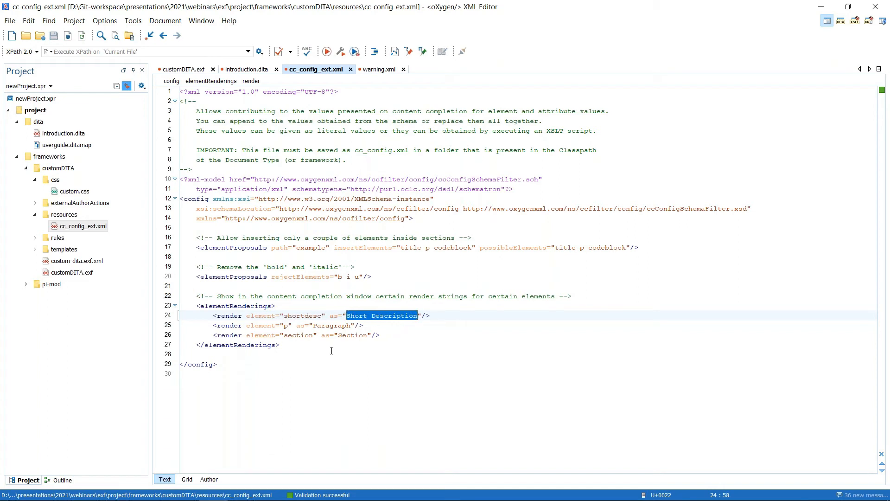
Examine the elementProposals rule for example, including its path, insertElements and possibleElements values
left_click(207, 248)
double_click(315, 248)
left_click(298, 248)
double_click(313, 248)
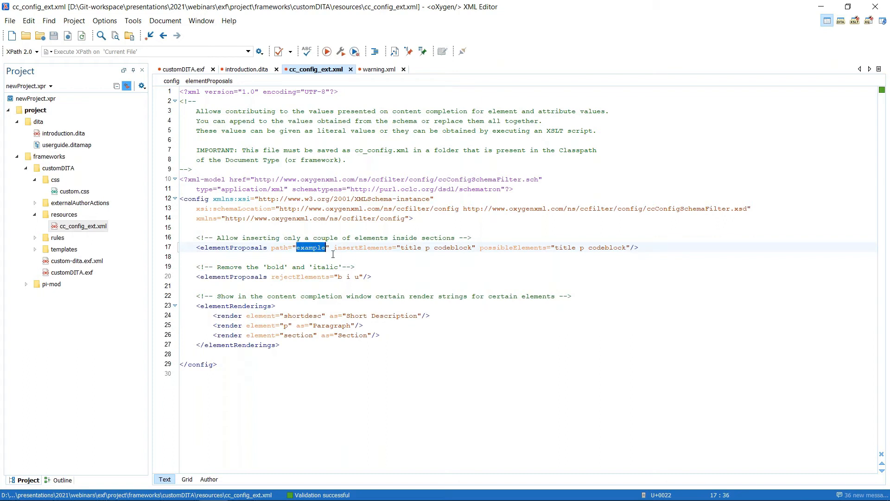
left_click_drag(401, 248, 472, 248)
double_click(409, 248)
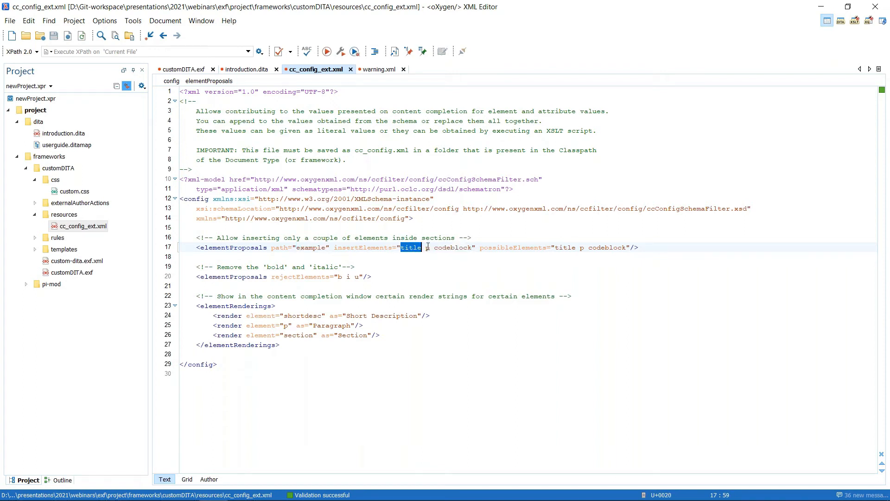
double_click(428, 248)
left_click(444, 249)
double_click(445, 249)
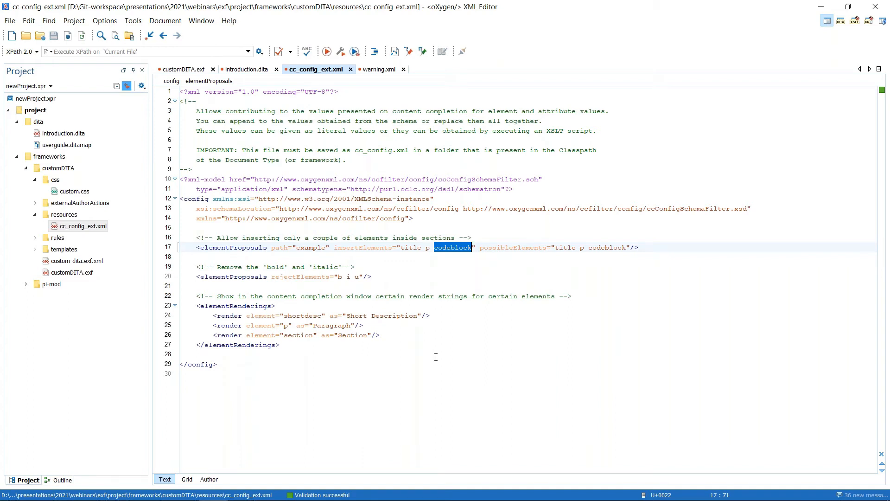
double_click(556, 247)
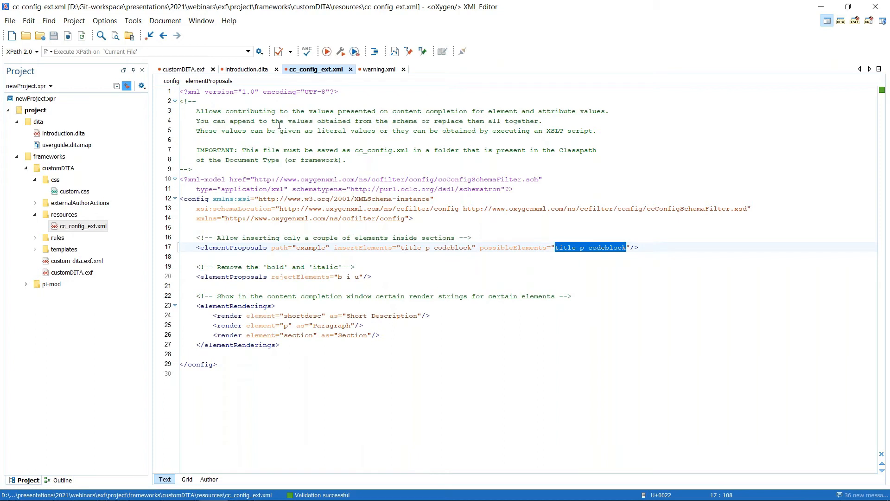
In customDITA.exf, insert an empty classpath element between the priority and author elements
left_click(186, 69)
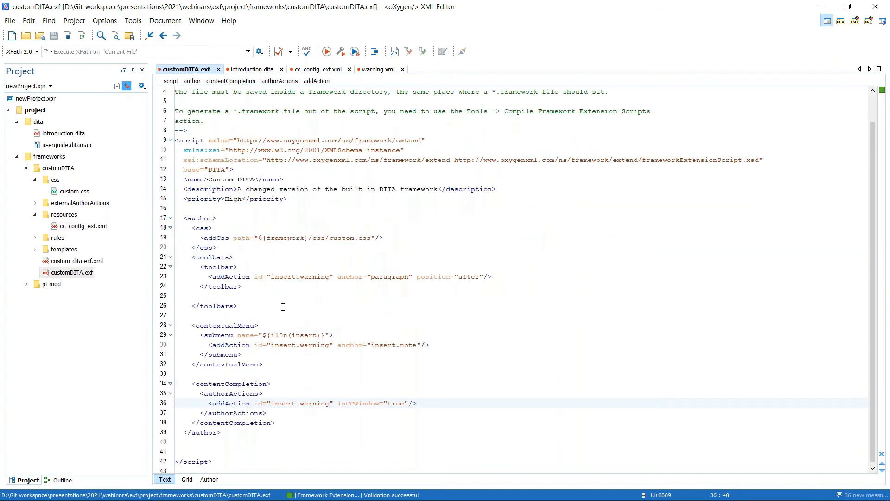
scroll(284, 287, "up", 1)
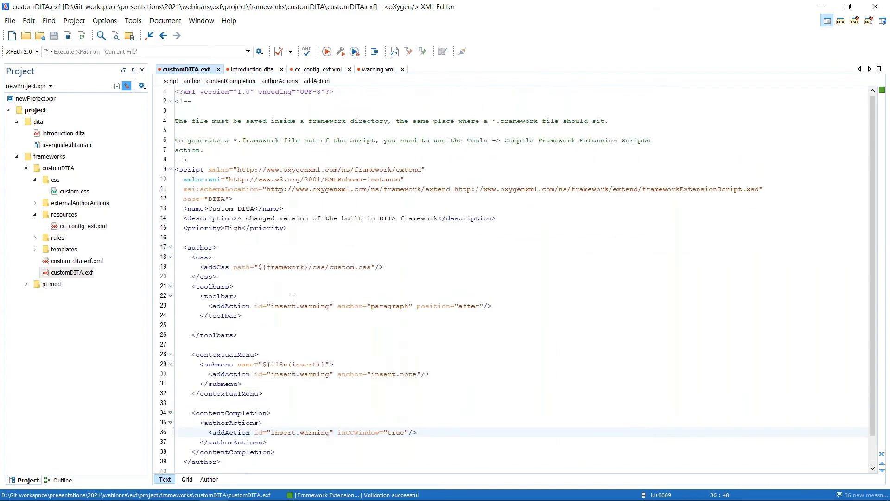
scroll(239, 331, "down", 1)
scroll(265, 241, "up", 1)
left_click(311, 226)
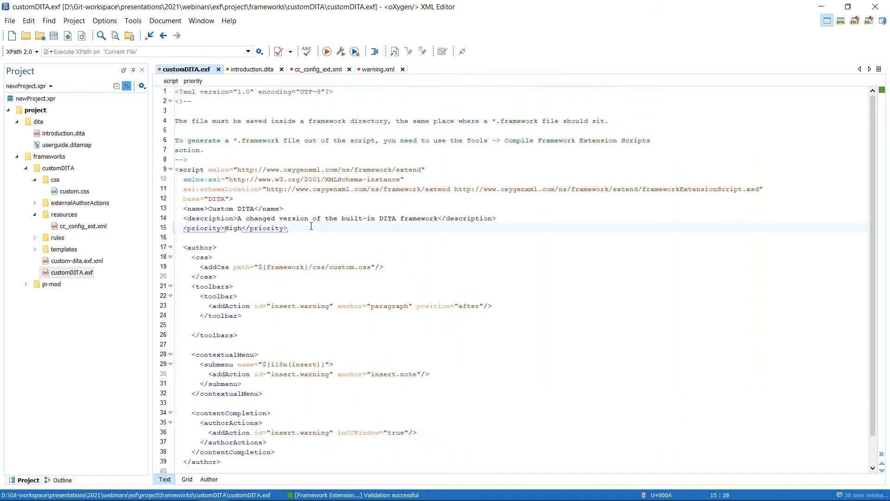
key("Return")
key("Return")
type("<")
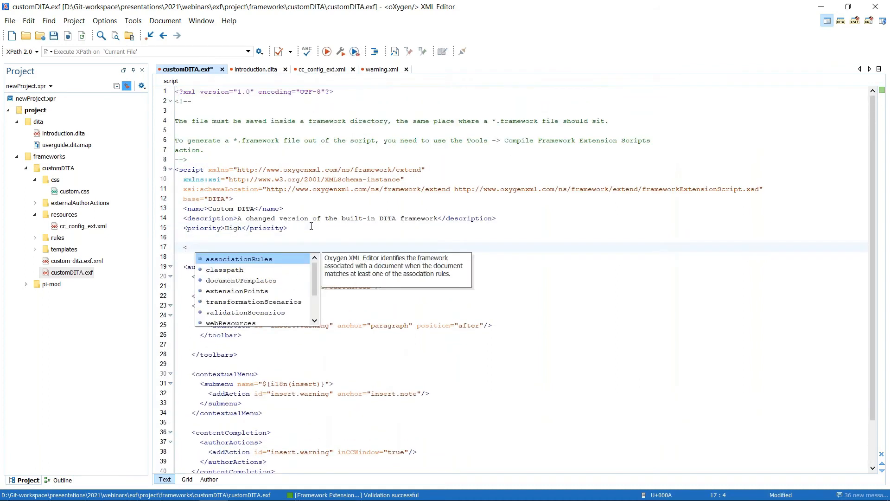
type("c")
key("Return")
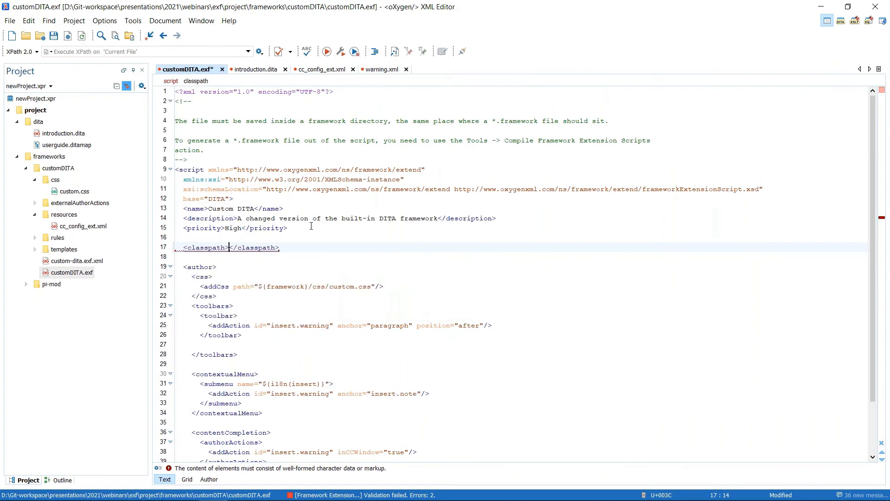
Inside classpath, add an addEntry element with path #{framework}/resources/cc_config_ext.xml and save the script
key("Return")
type("<")
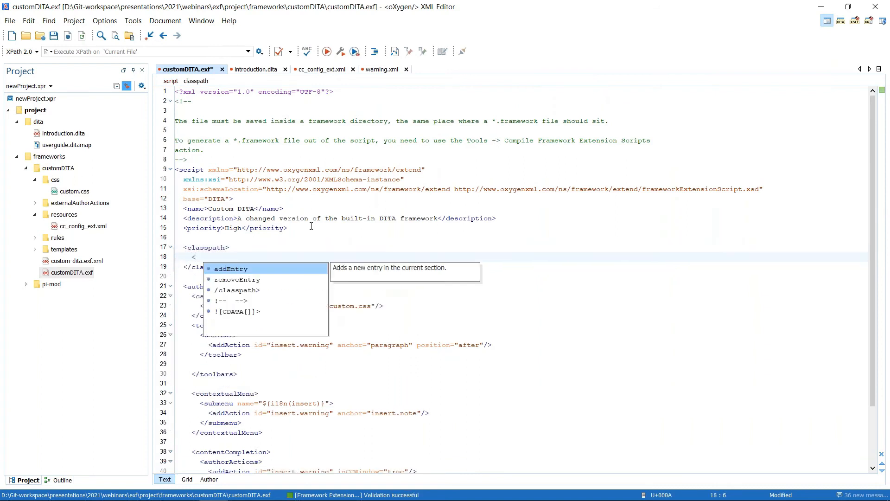
key("Return")
type("${framework}/")
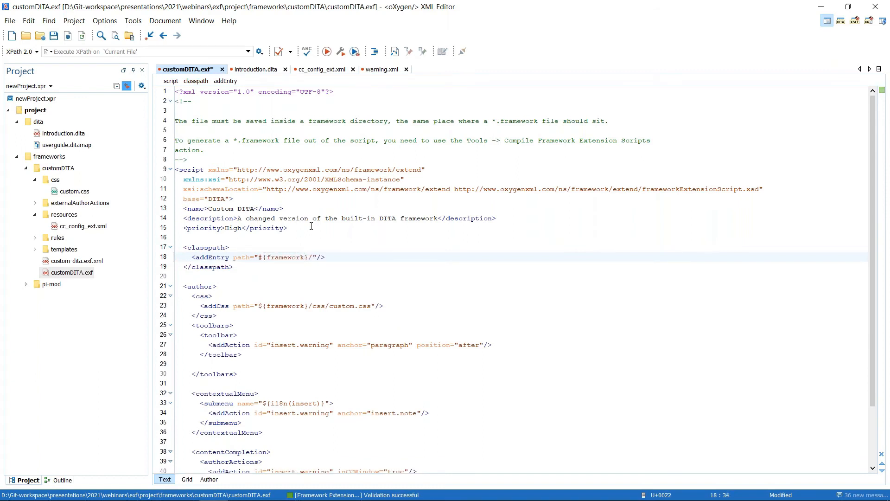
type("resources/cc_config_ext.xml")
key("ctrl+s")
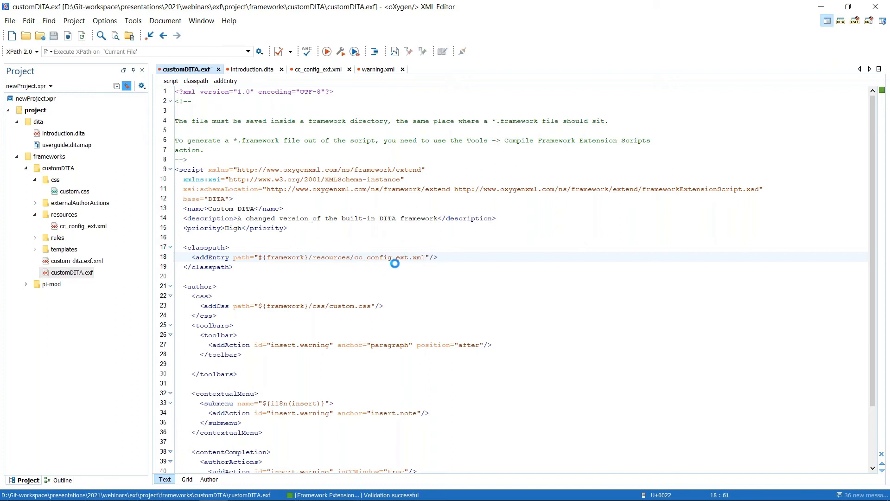
Try removing _ext from the file name in the addEntry path and undo the edit
mouse_move(408, 257)
left_mouse_down()
mouse_move(393, 258)
mouse_move(409, 257)
left_mouse_up()
double_click(393, 258)
double_click(393, 258)
left_click(398, 258)
key("Delete")
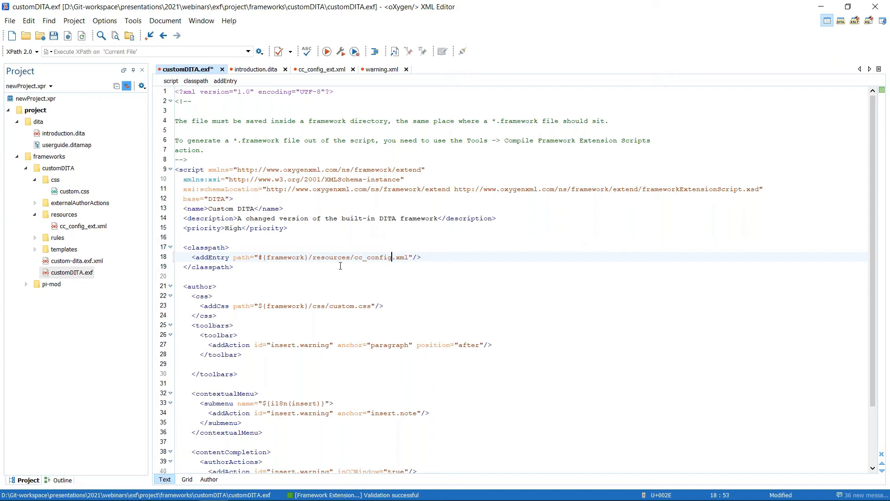
left_click_drag(354, 258, 409, 257)
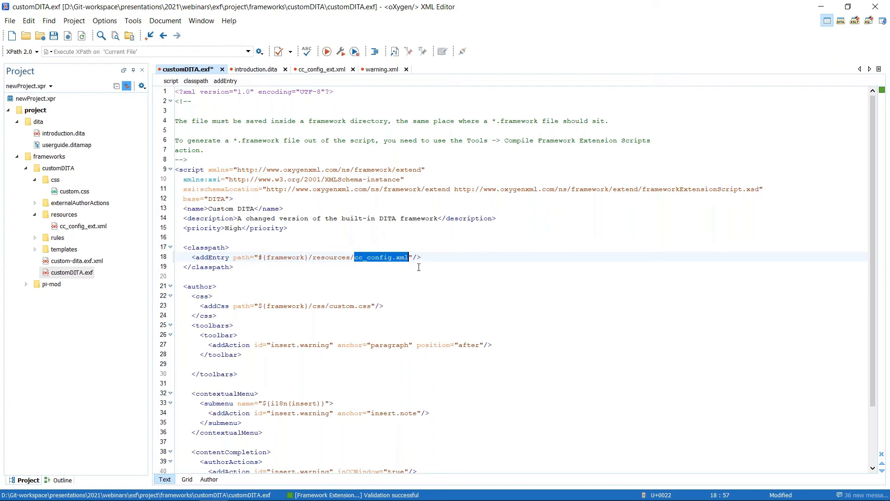
key("ctrl+z")
left_click(395, 258)
left_click_drag(394, 258, 409, 258)
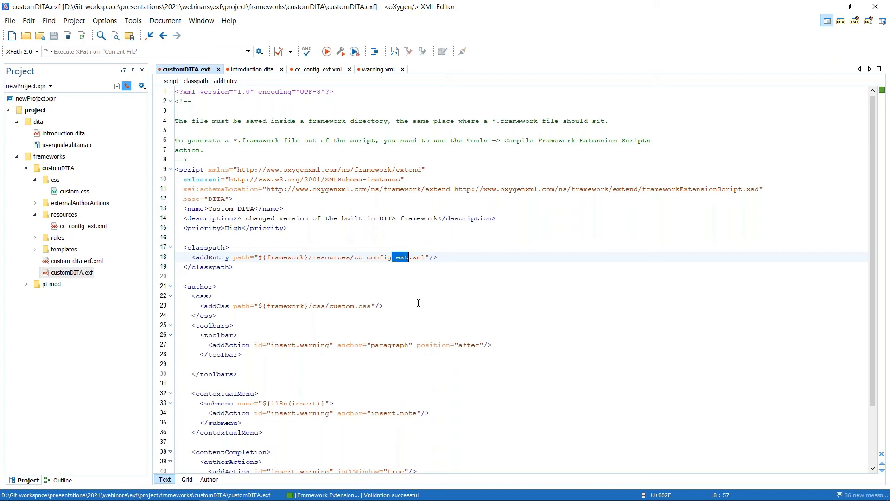
left_click(380, 248)
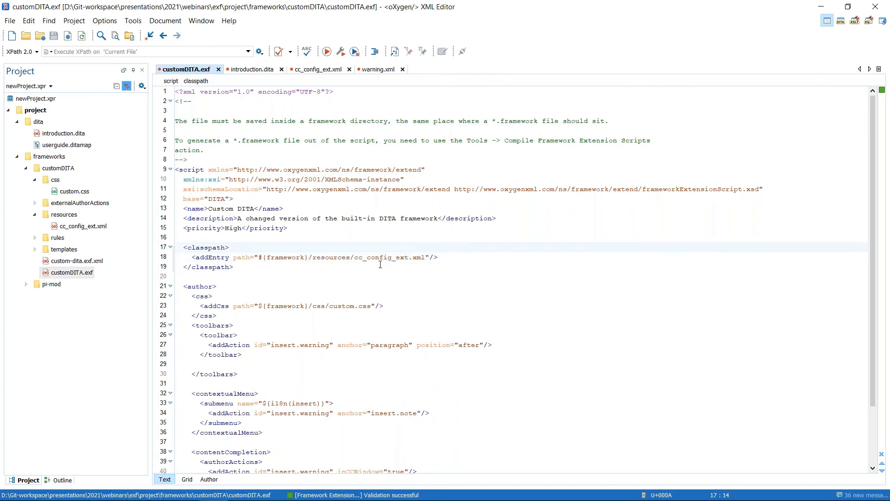
In introduction.dita, insert an example element from the content completion list at the empty paragraph
left_click(259, 70)
left_click(308, 182)
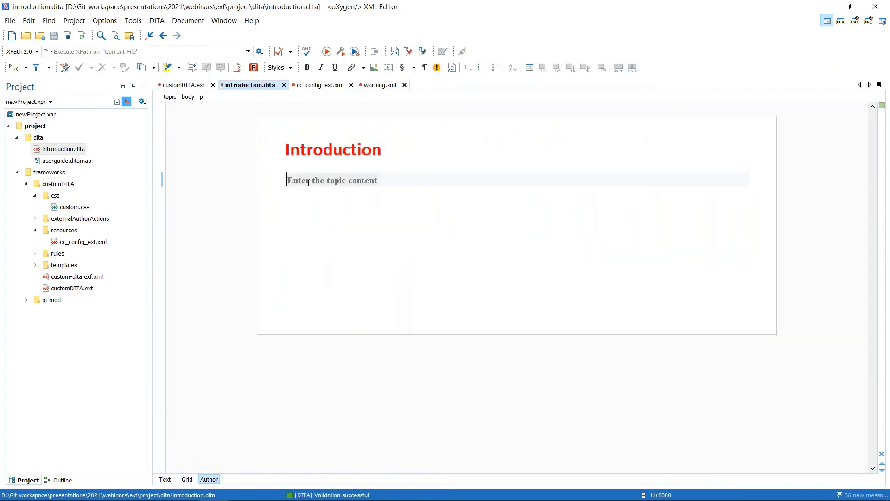
key("Return")
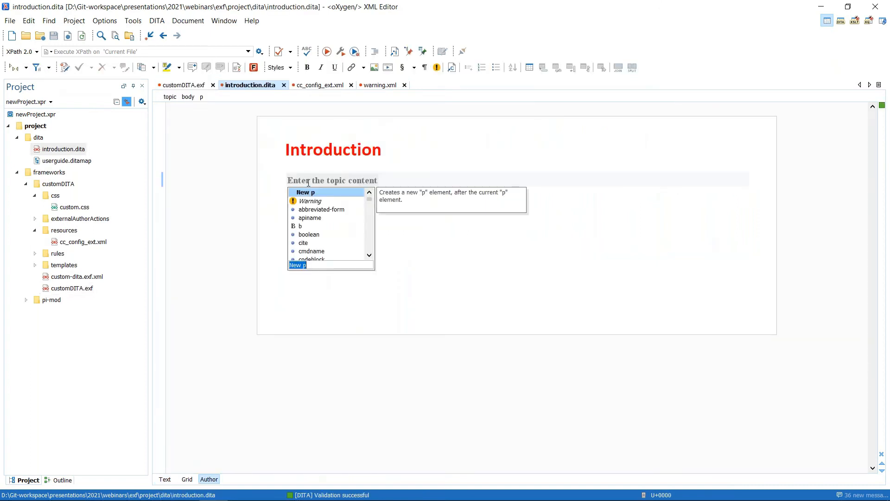
type("exampl")
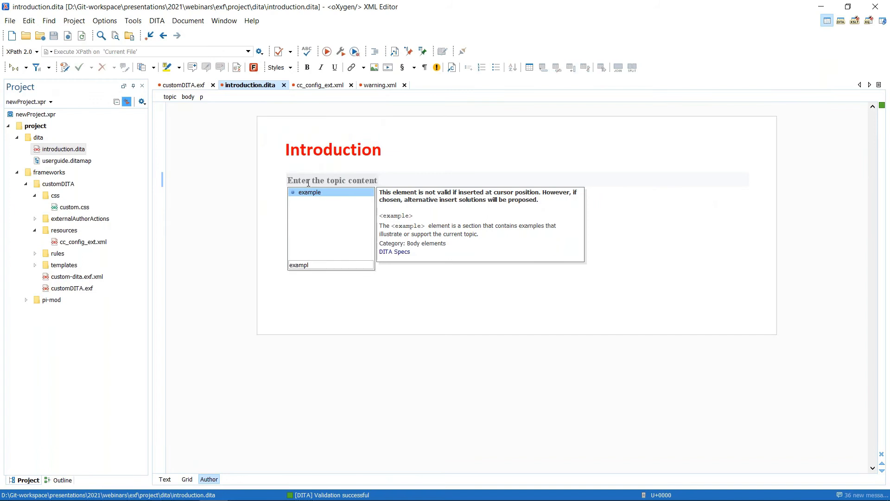
key("Return")
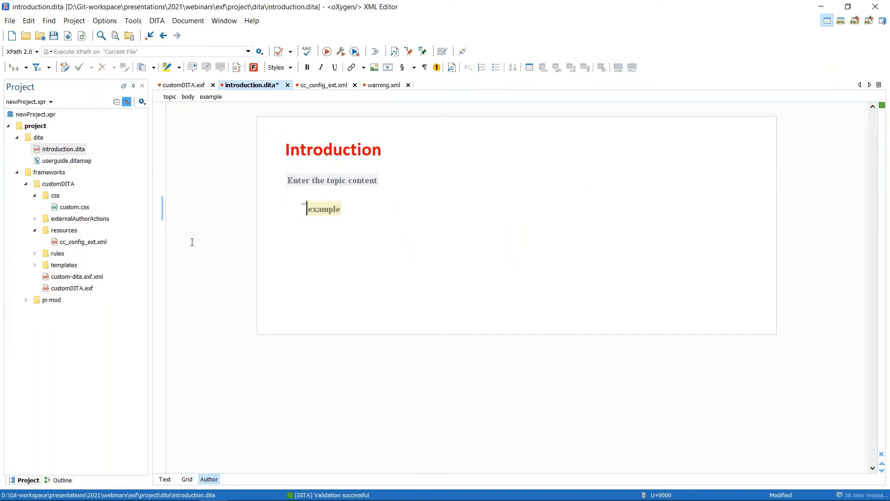
In customDITA.exf, correct the addEntry path to ${framework}/resources/cc_config_ext.xml and save the script
left_click(68, 232)
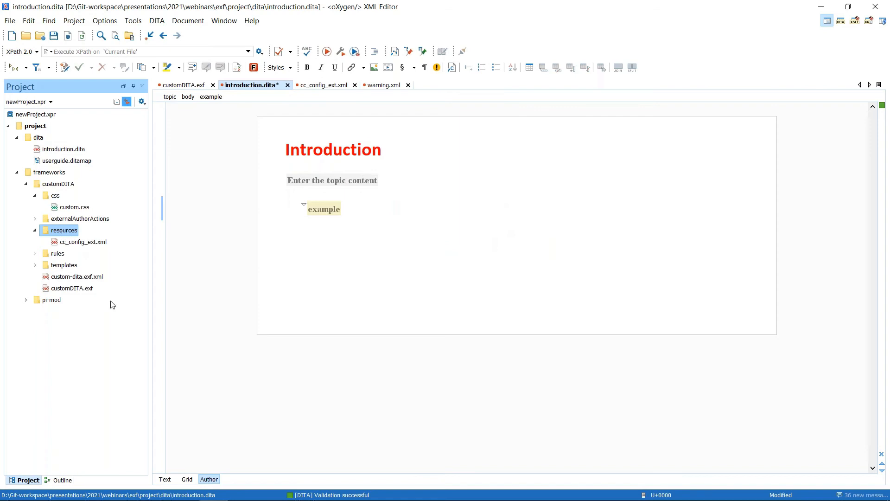
left_click(192, 86)
left_click(263, 257)
key("BackSpace")
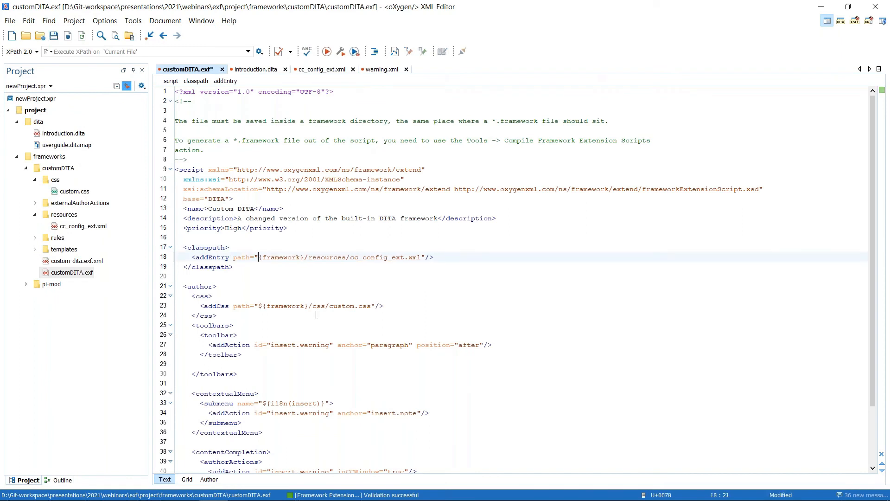
type("$")
key("ctrl+s")
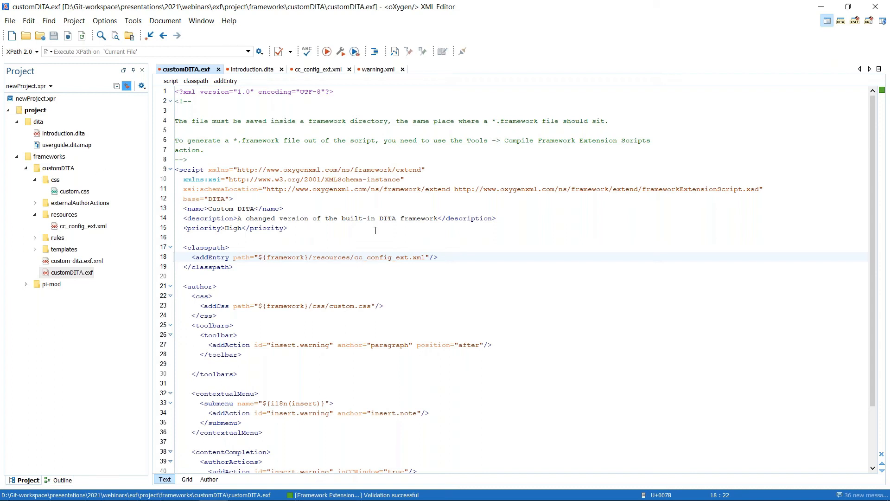
Try inserting an example element in introduction.dita again with content completion and undo the insertion
left_click(264, 69)
key("Return")
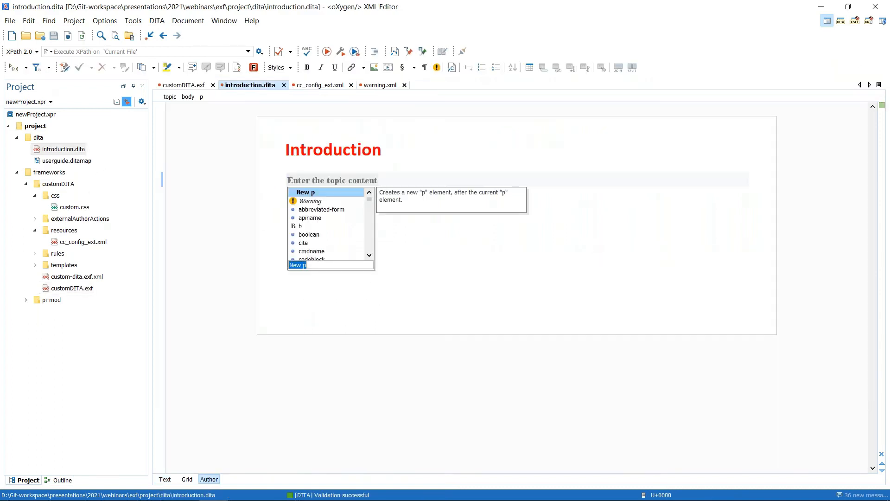
type("exa")
key("Return")
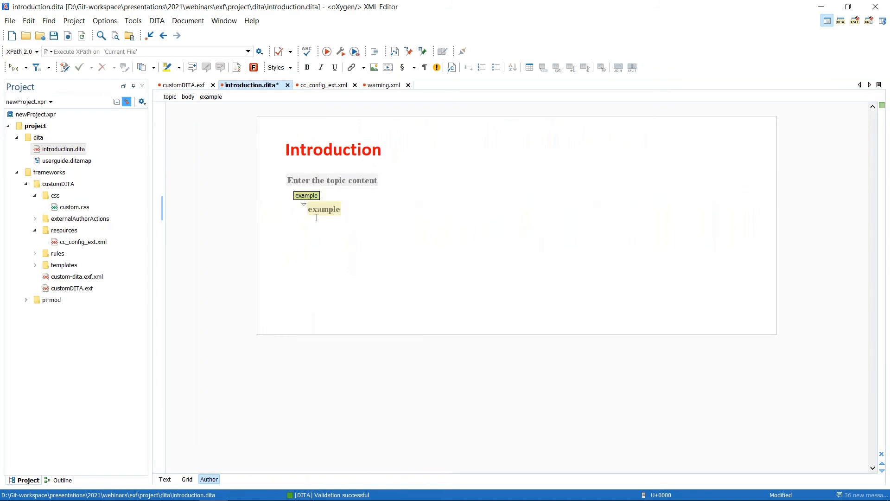
key("ctrl+z")
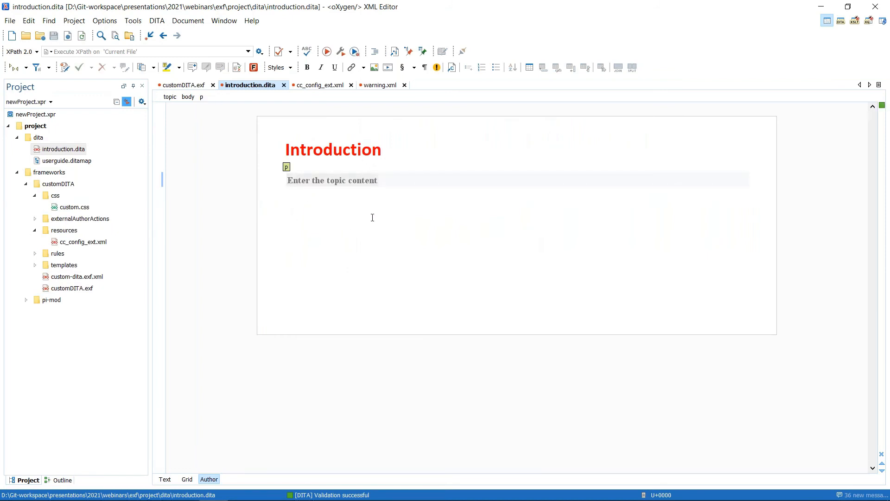
Insert an example element in introduction.dita with content completion, entering Title as its title and <> in its codeblock
key("Return")
type("exam")
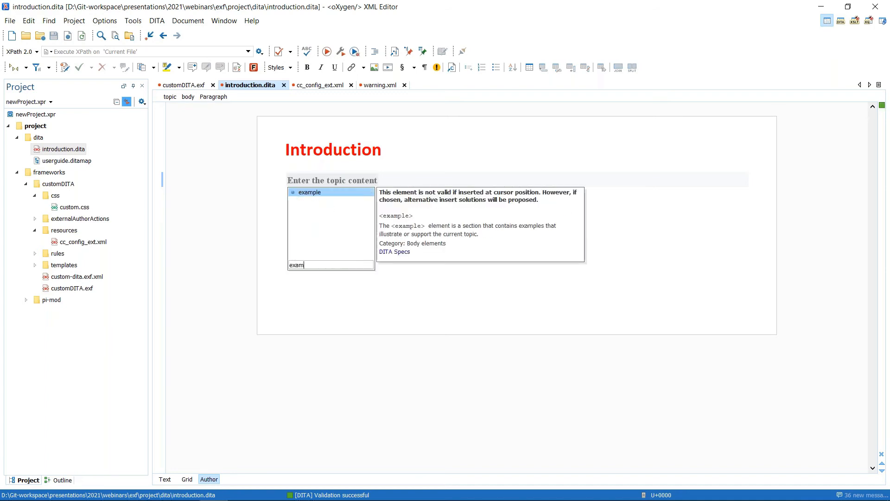
key("Return")
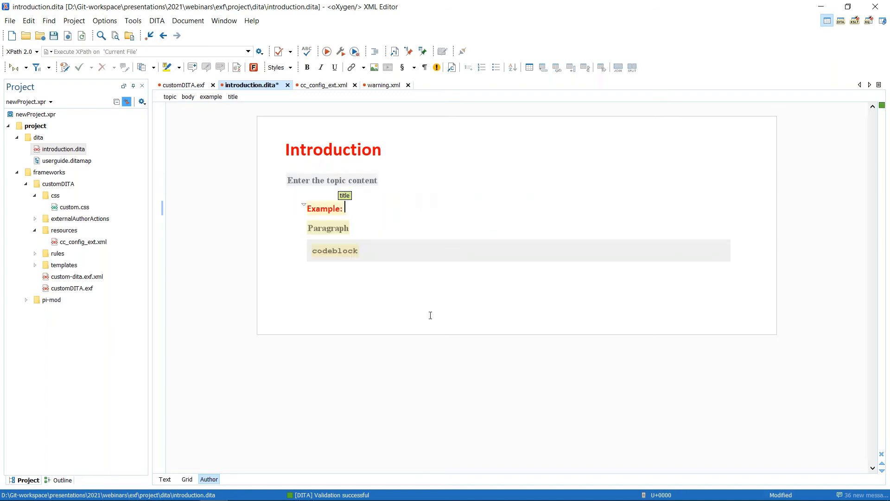
type("Title")
left_click(346, 230)
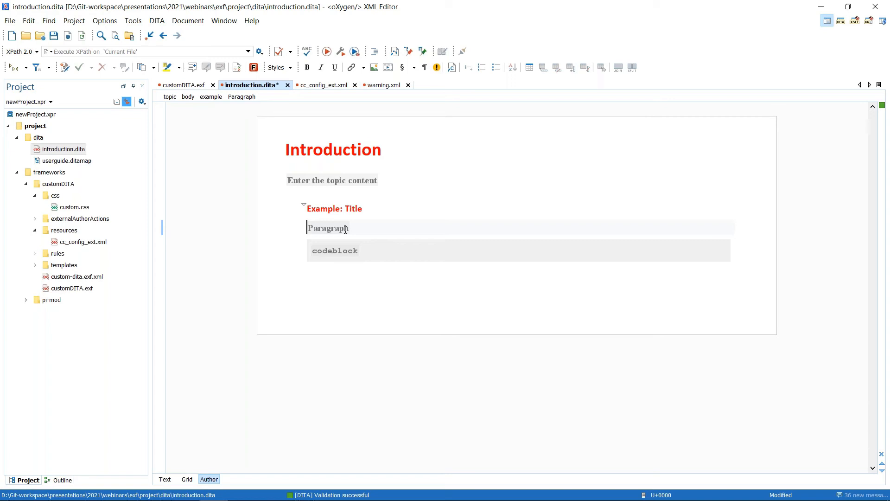
left_click(336, 254)
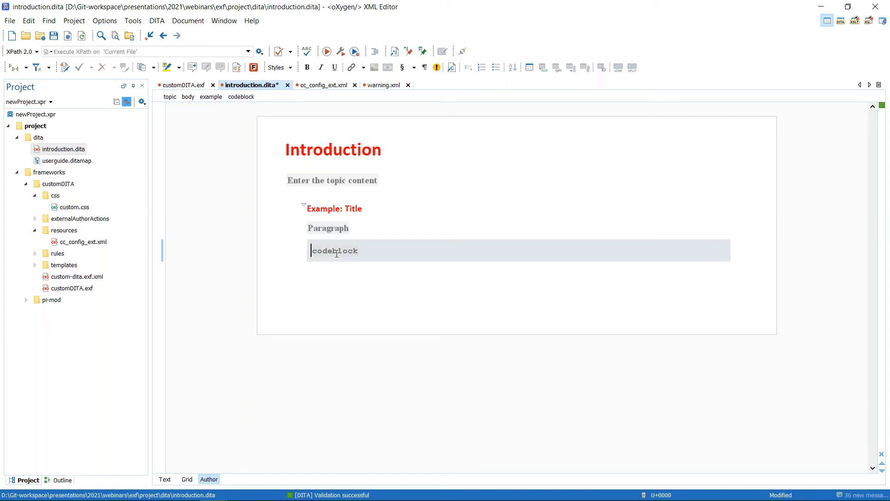
type("<>")
left_click(187, 85)
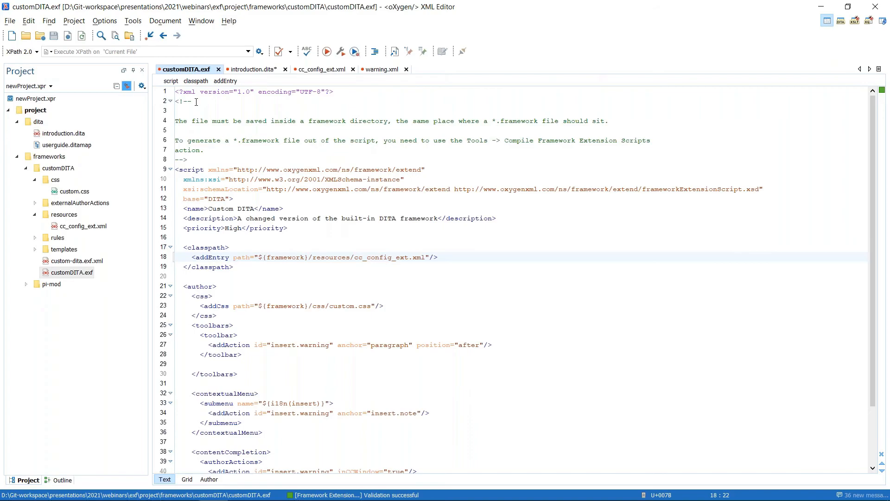
key("alt+Tab")
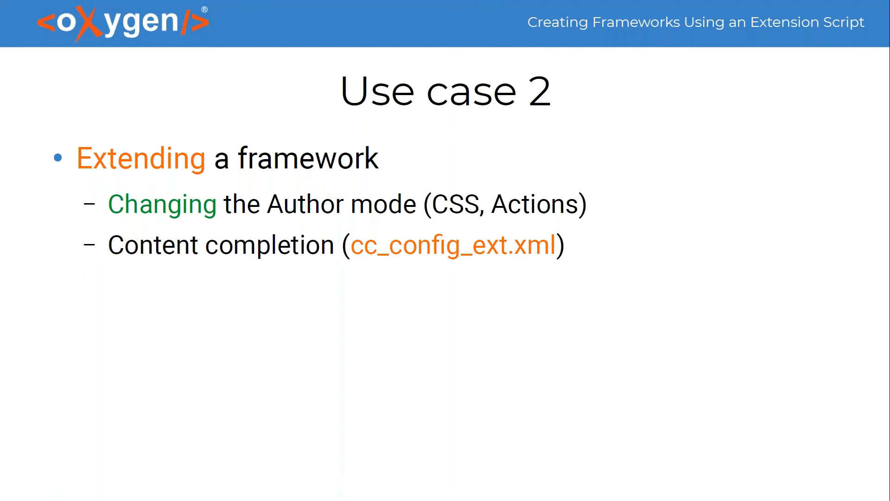
key("Right")
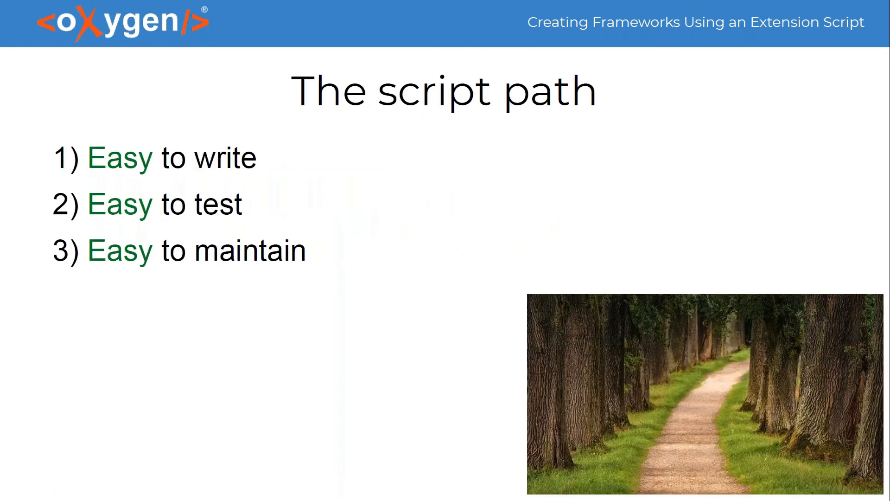